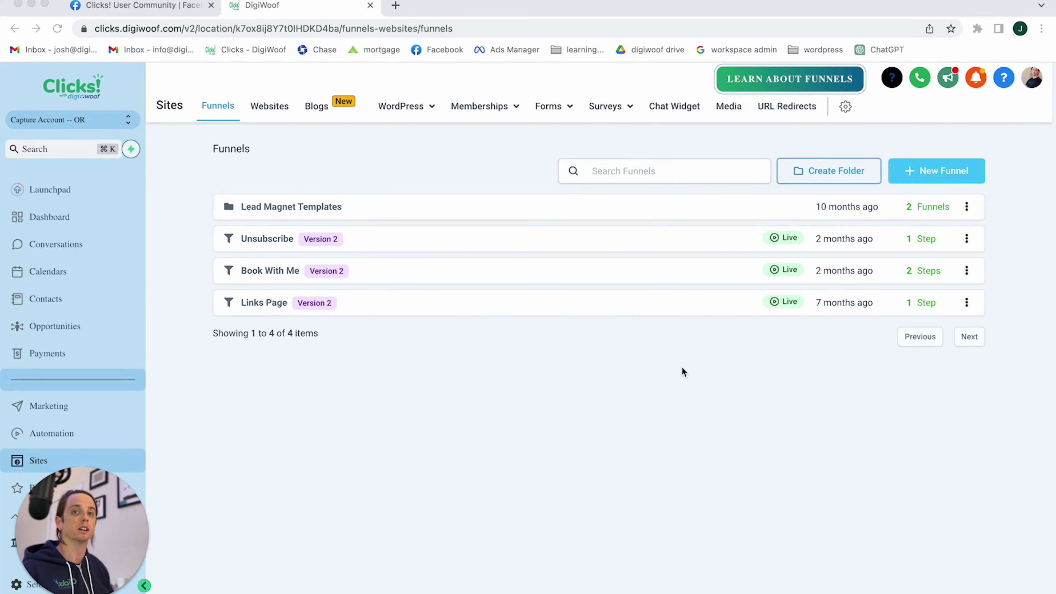
- Open the form builder list and duplicate the Lead Magnet Sign-Up 1 form
left_click(551, 108)
left_click(533, 137)
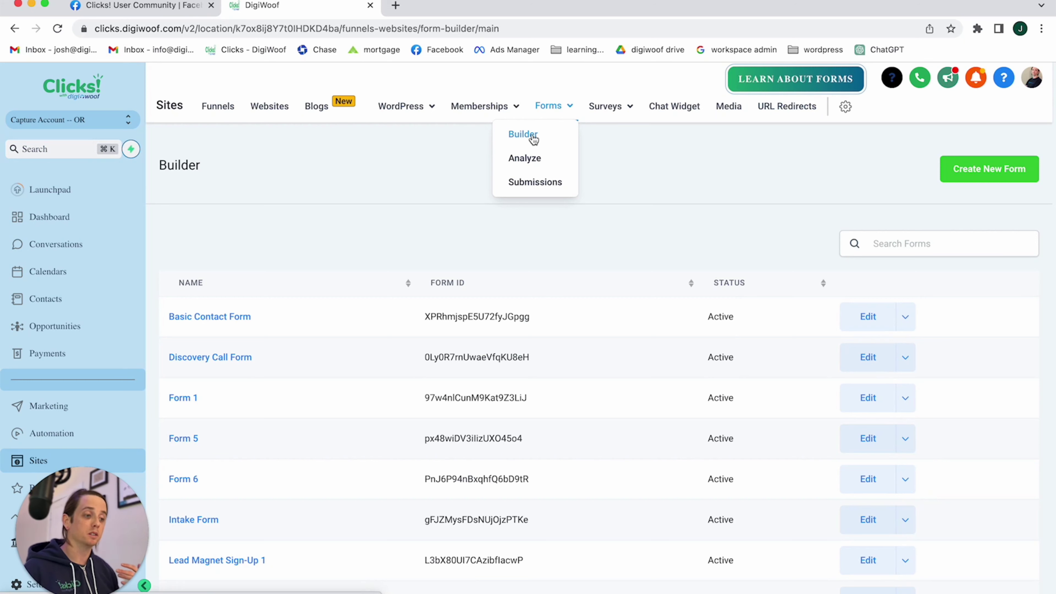
scroll(297, 490, "down", 3)
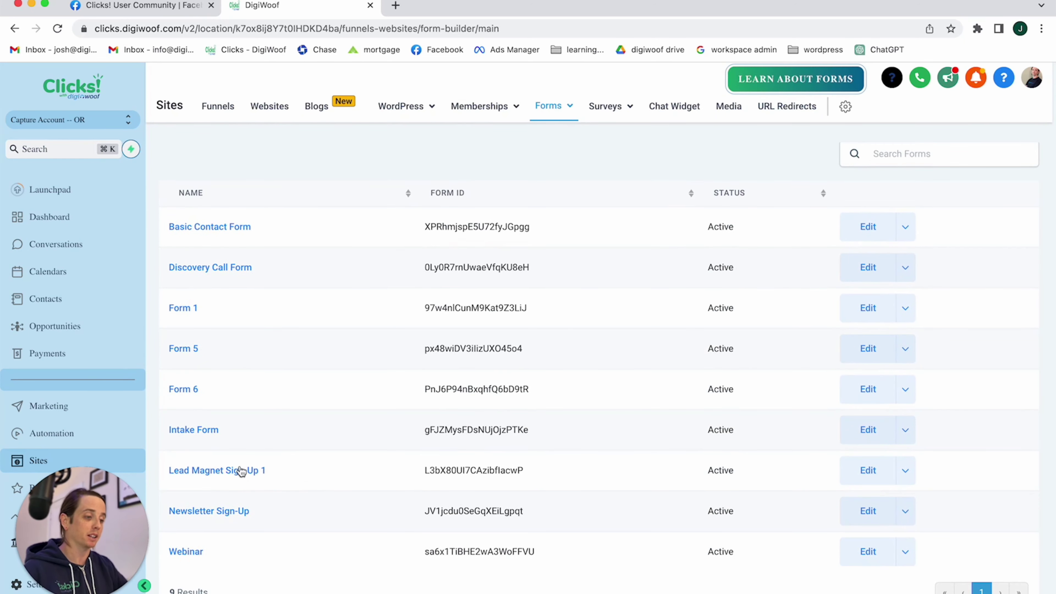
left_click(905, 470)
left_click(844, 500)
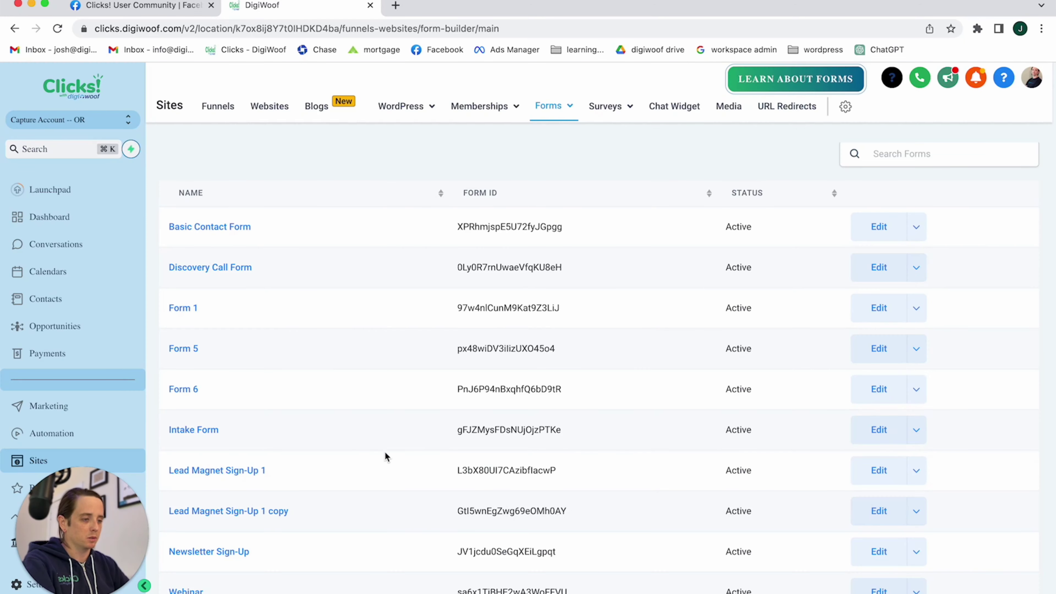
- Open the Lead Magnet Sign-Up 1 copy form for editing and rename it First 48
scroll(384, 452, "down", 3)
left_click(875, 436)
left_click(964, 138)
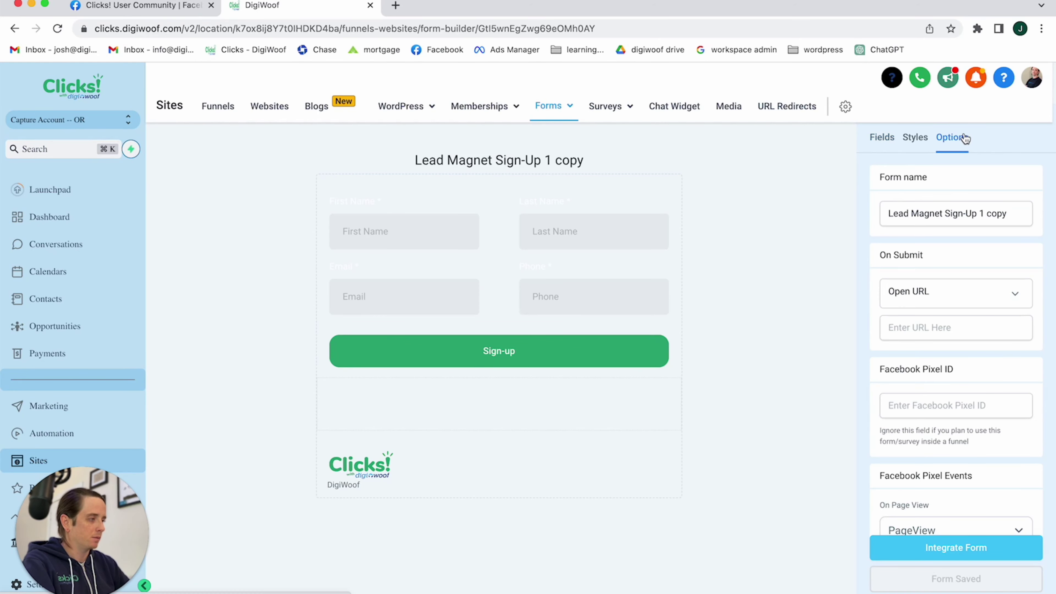
triple_click(1010, 215)
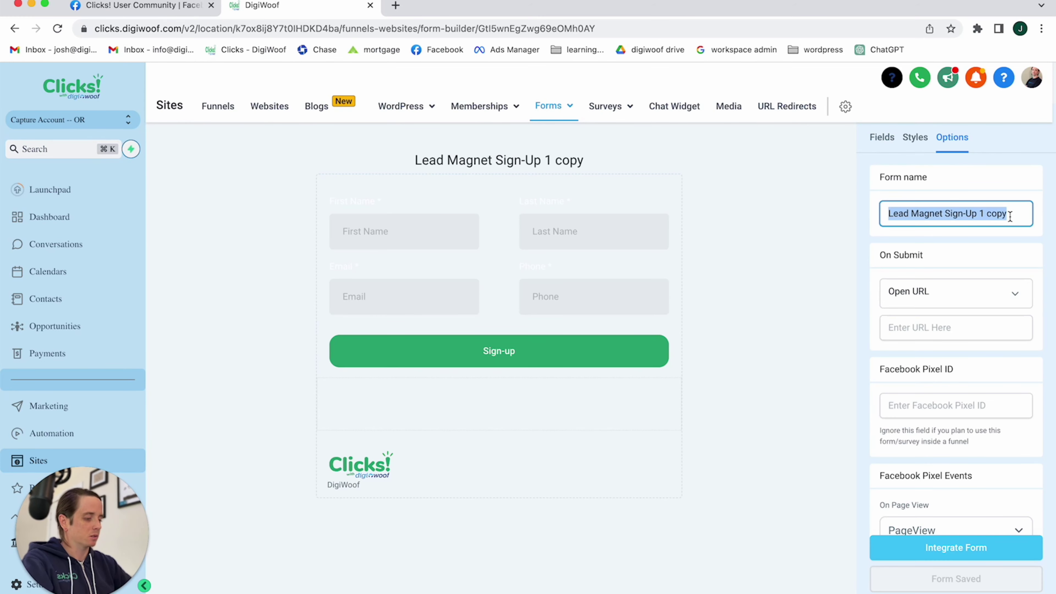
type("First 48")
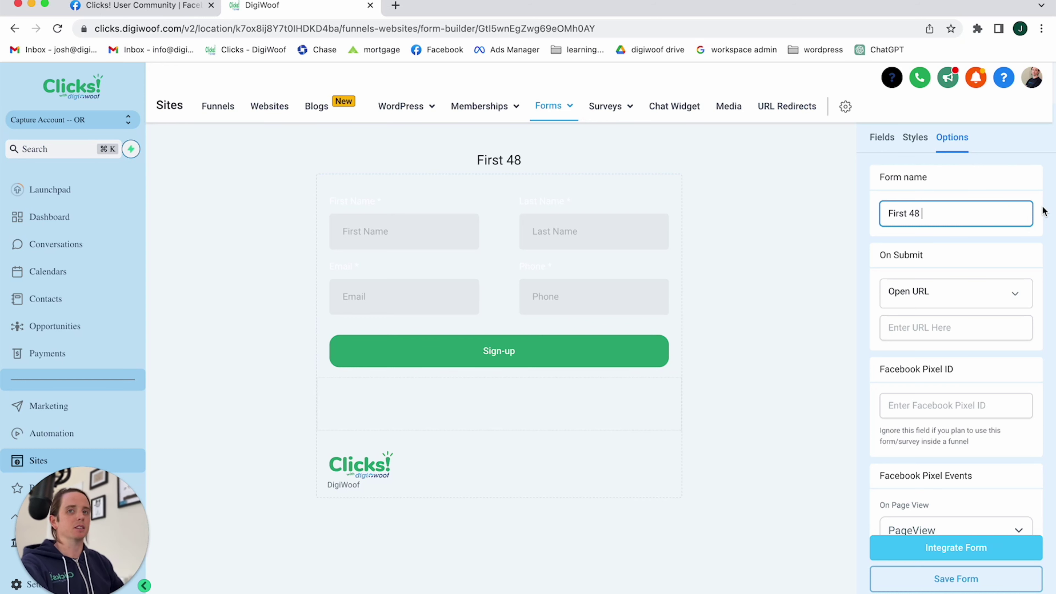
- Review the field settings of the First Name, Last Name, Email and Phone fields on the form
left_click(883, 138)
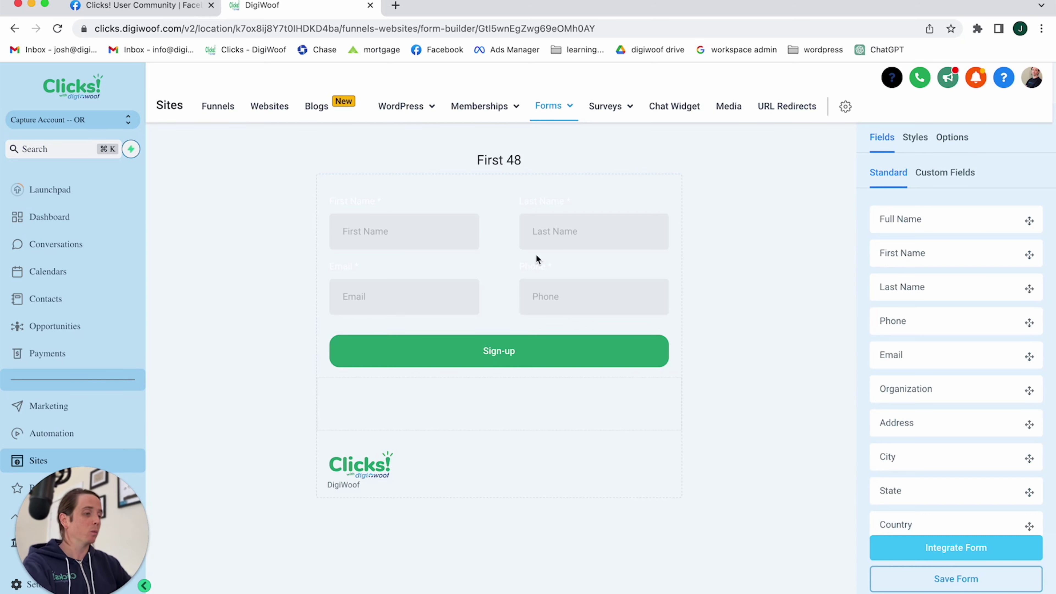
left_click(379, 233)
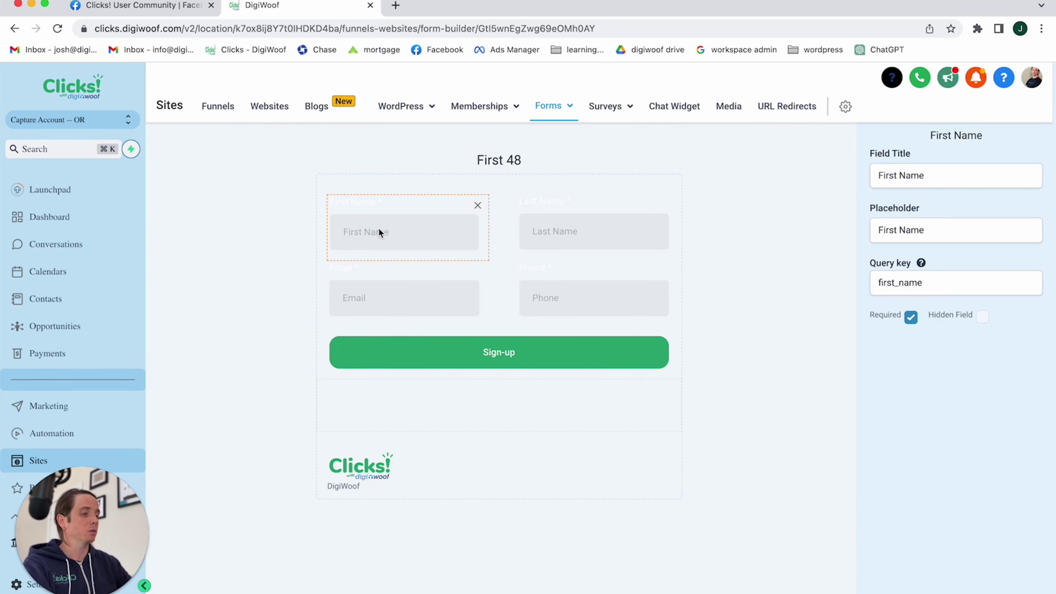
left_click(554, 217)
left_click(420, 294)
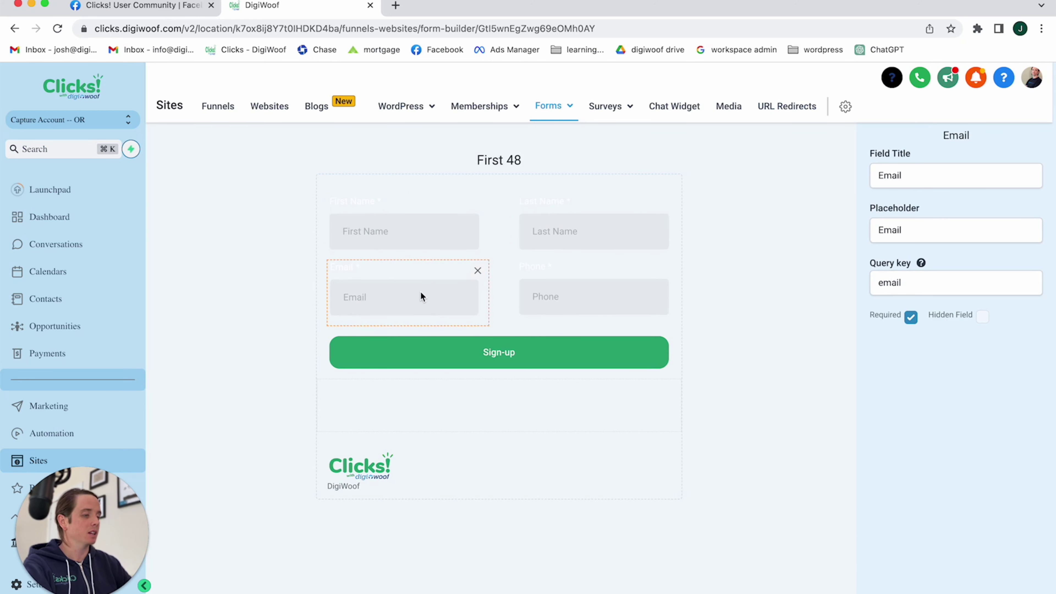
left_click(595, 300)
left_click(740, 406)
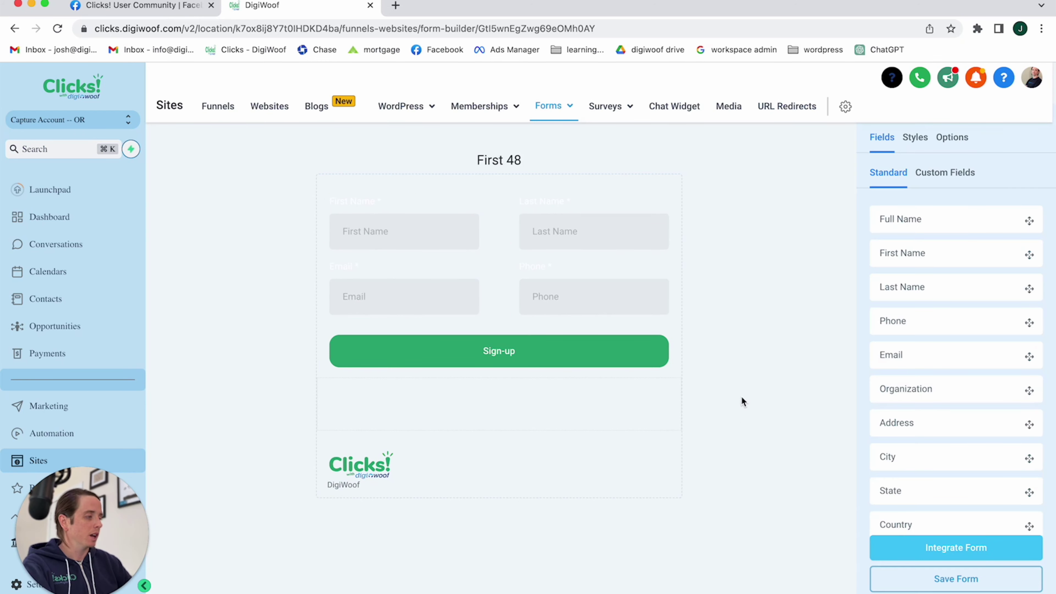
- Add the Dog's Name custom field between the Email and Phone row and the Sign-up button, and make it required
left_click(969, 184)
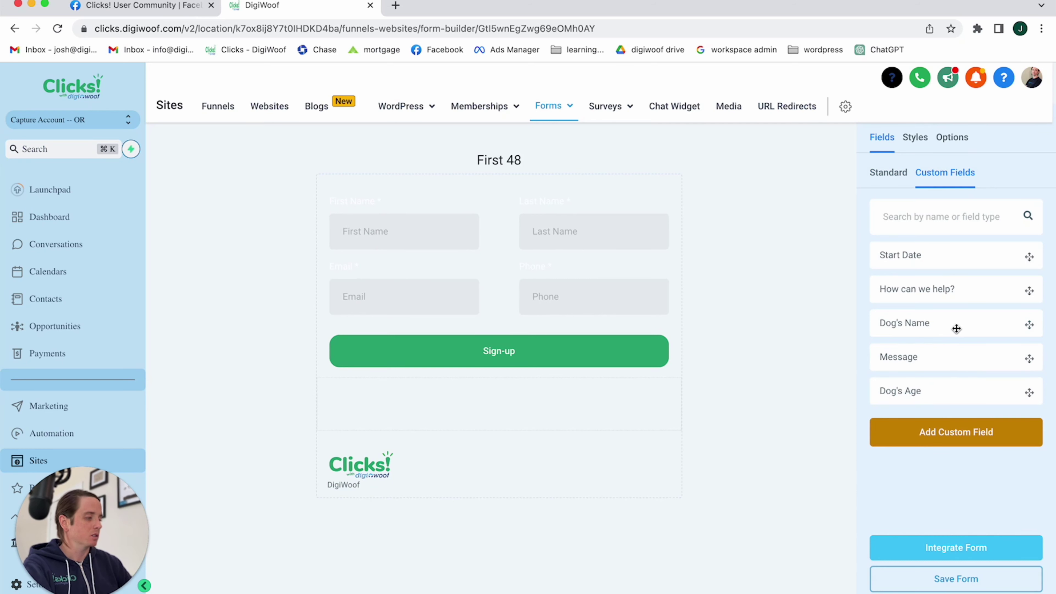
left_click_drag(955, 328, 581, 337)
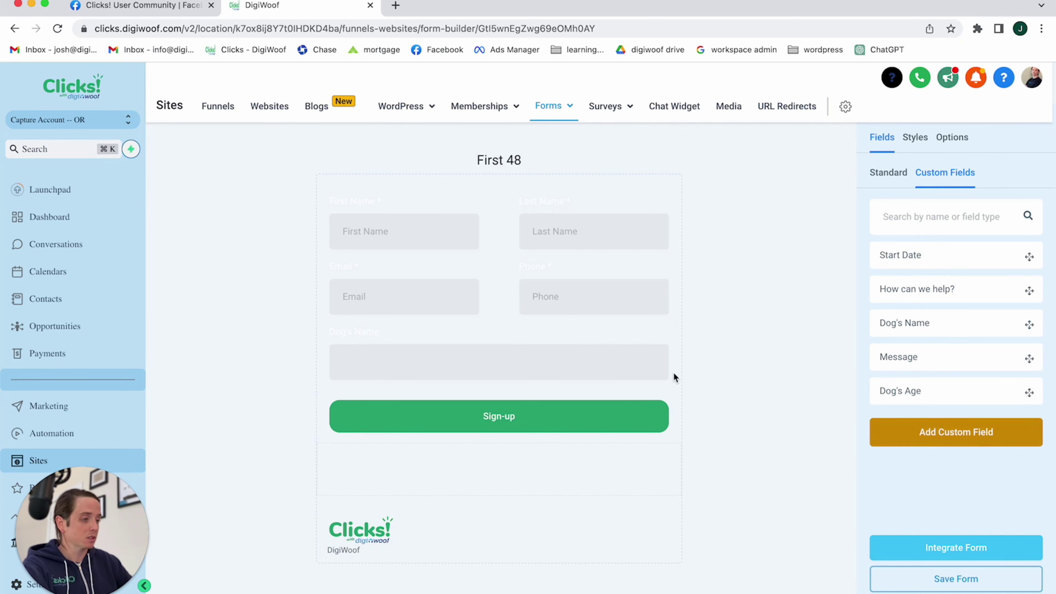
left_click(556, 348)
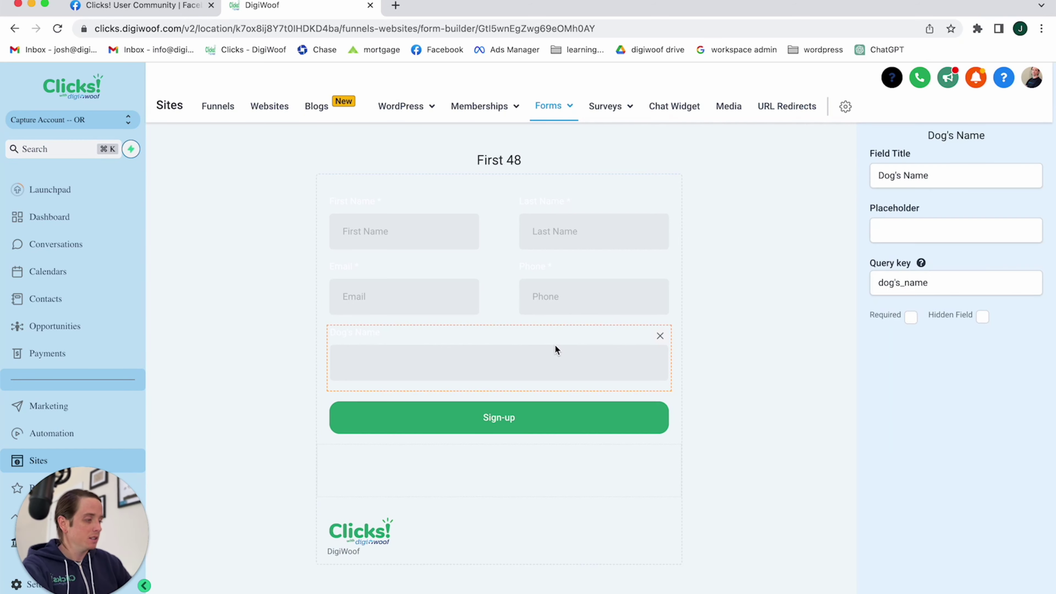
left_click(911, 317)
left_click(793, 346)
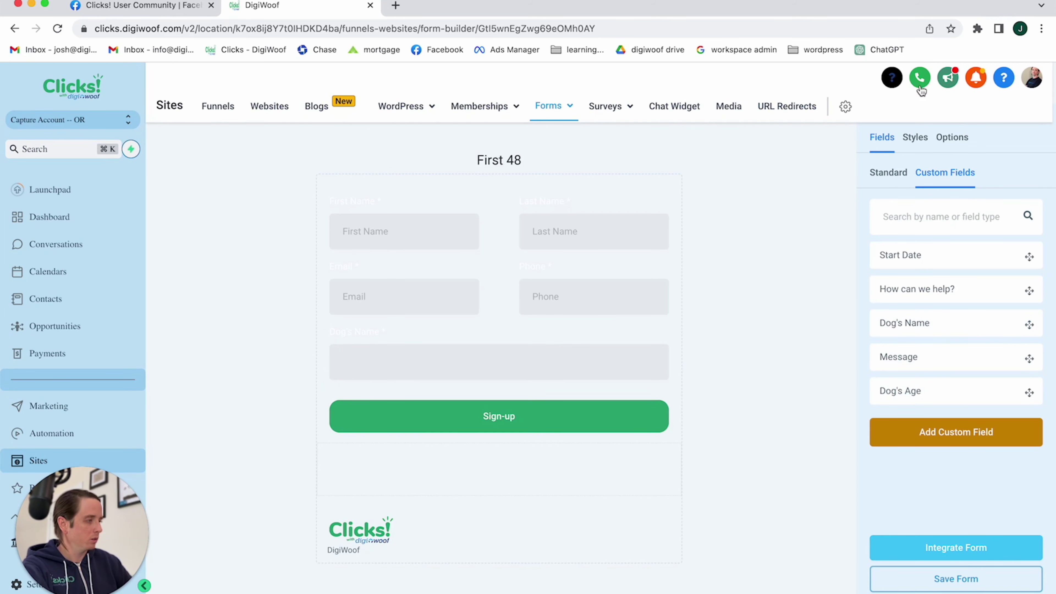
- Switch the inline form layout and the field labels off and back on to compare the form's appearance
left_click(915, 139)
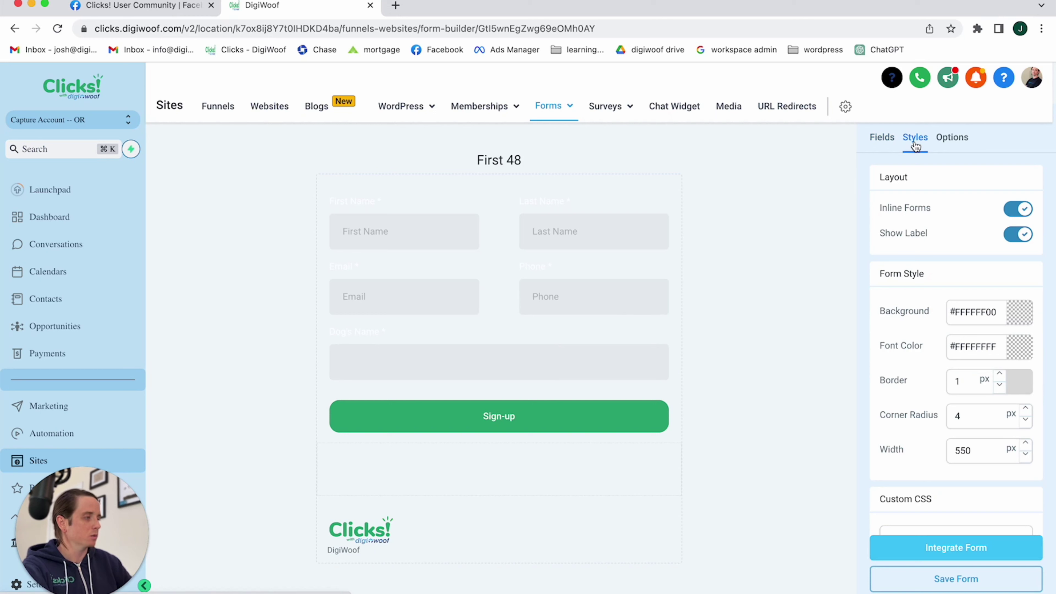
left_click(1018, 208)
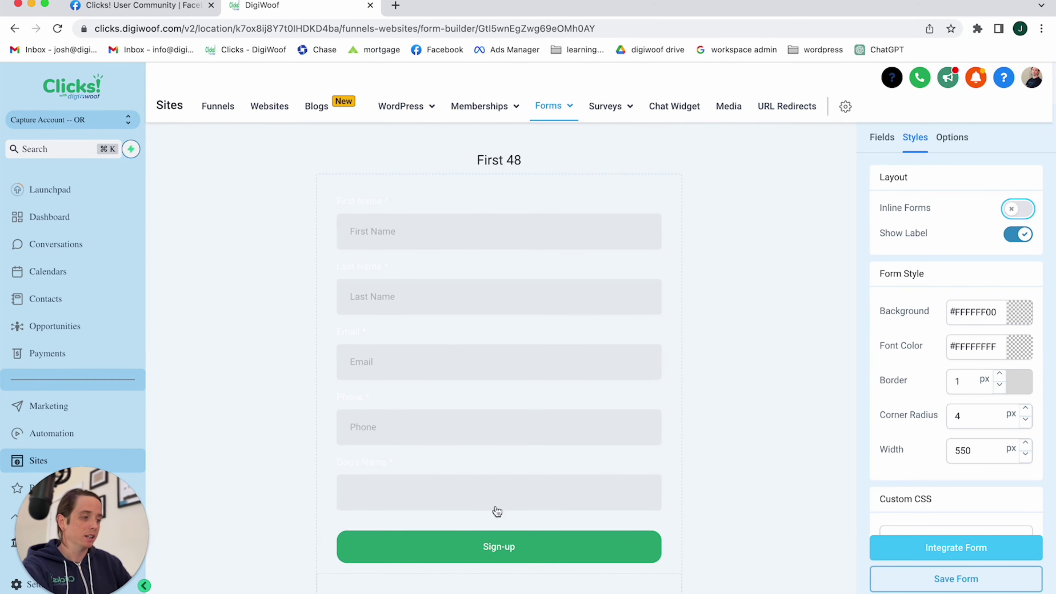
left_click(1018, 209)
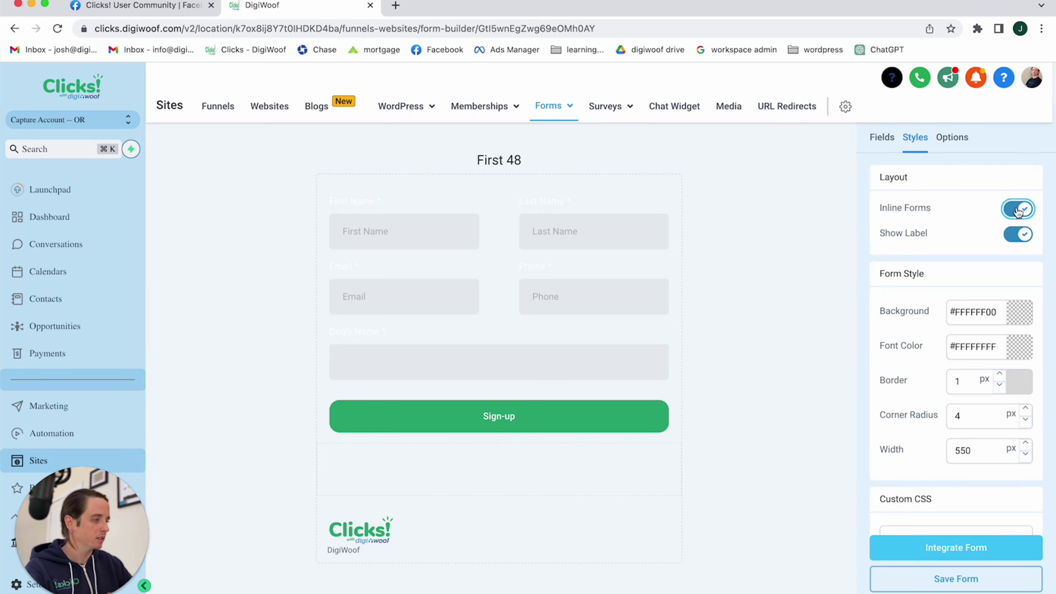
left_click(1019, 234)
left_click(1021, 235)
left_click(1022, 235)
left_click(1022, 236)
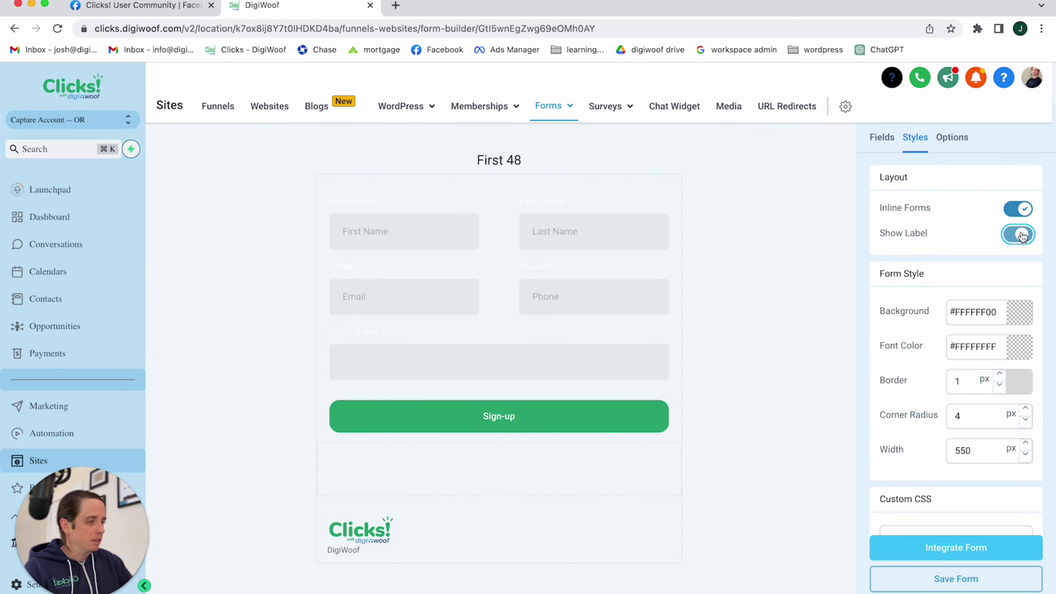
left_click(1022, 236)
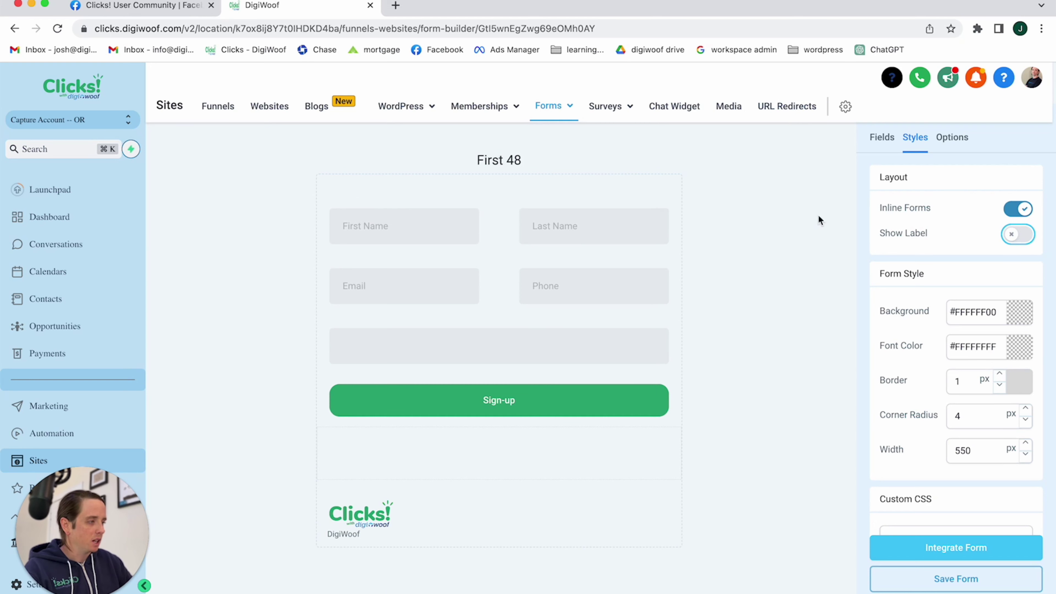
left_click(1021, 235)
- Turn off Agency Branding in the form's style settings
scroll(975, 457, "down", 3)
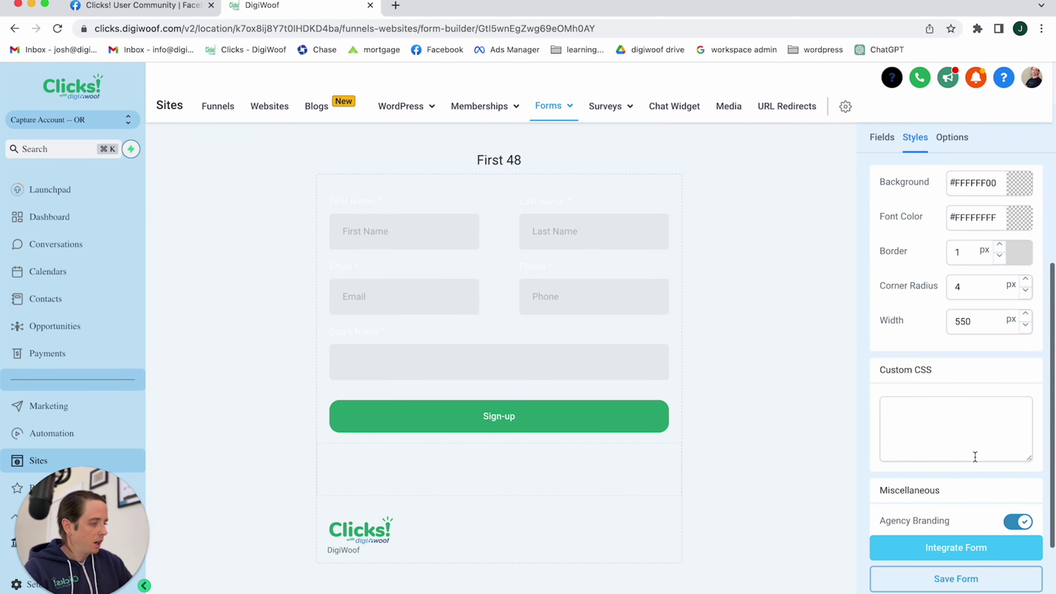
left_click(1019, 522)
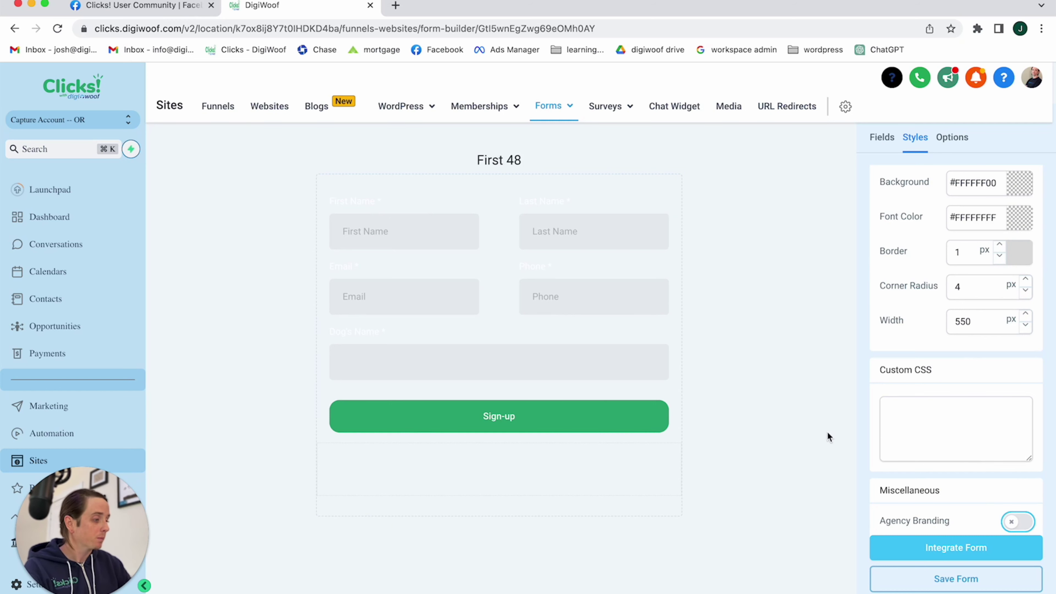
- Examine the Sign-up button's text, colour, corner and width settings, and return to the form's style settings
left_click(548, 431)
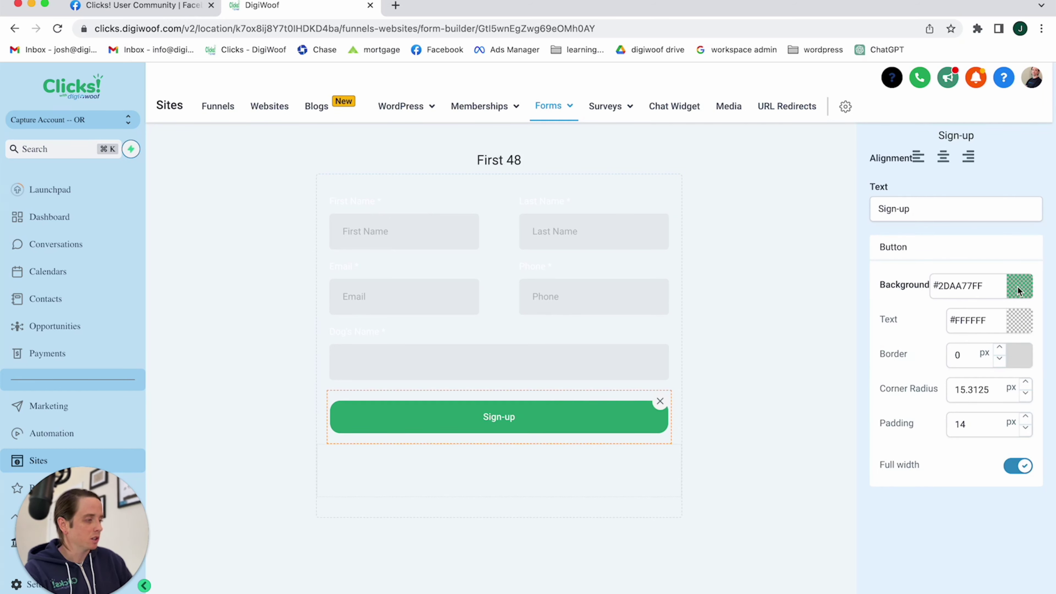
triple_click(936, 199)
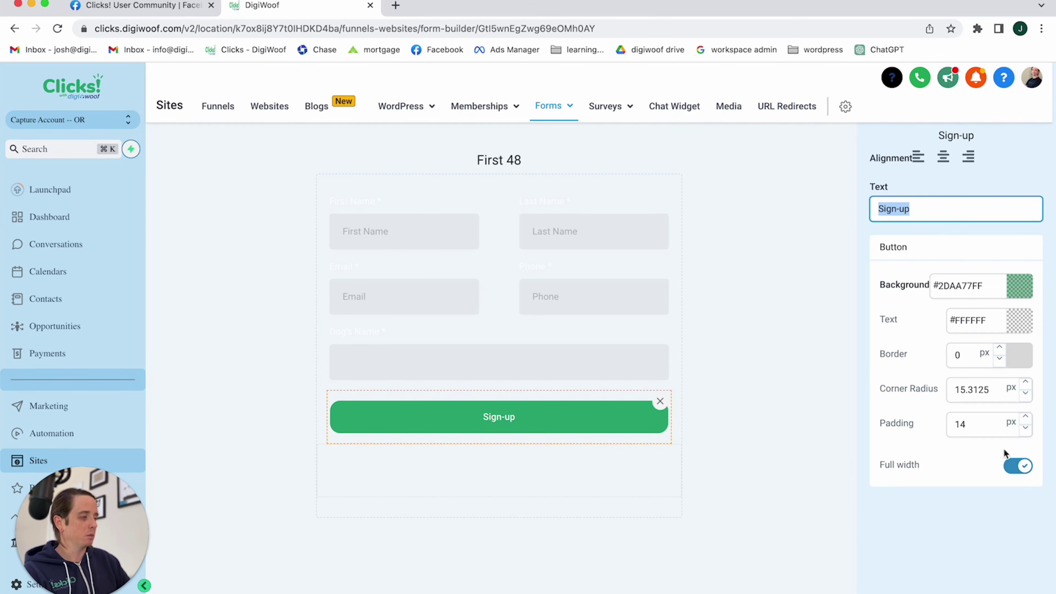
left_click(797, 366)
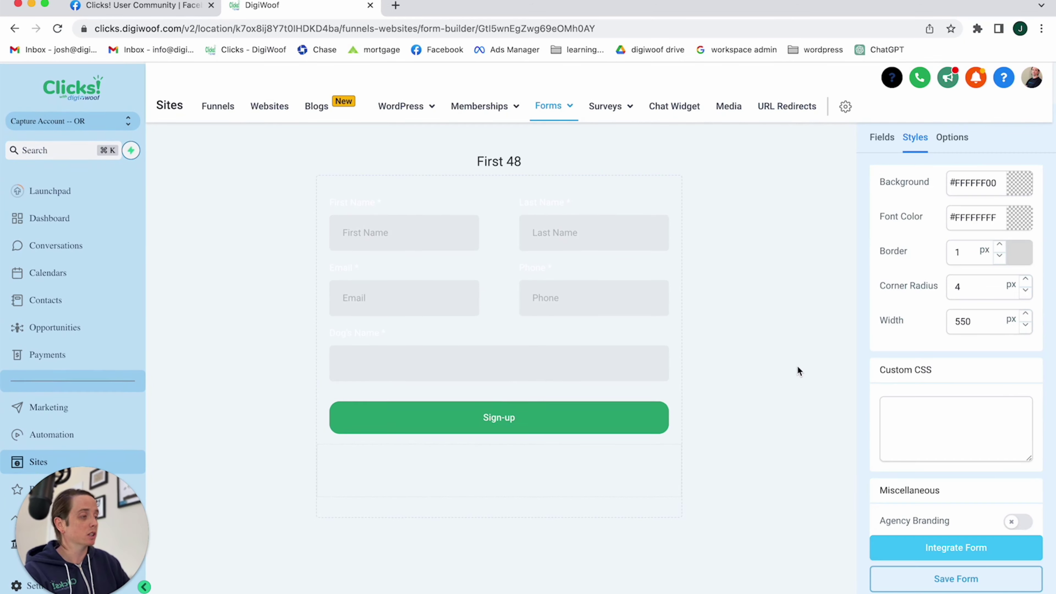
scroll(1007, 189, "up", 2)
scroll(1007, 189, "up", 1)
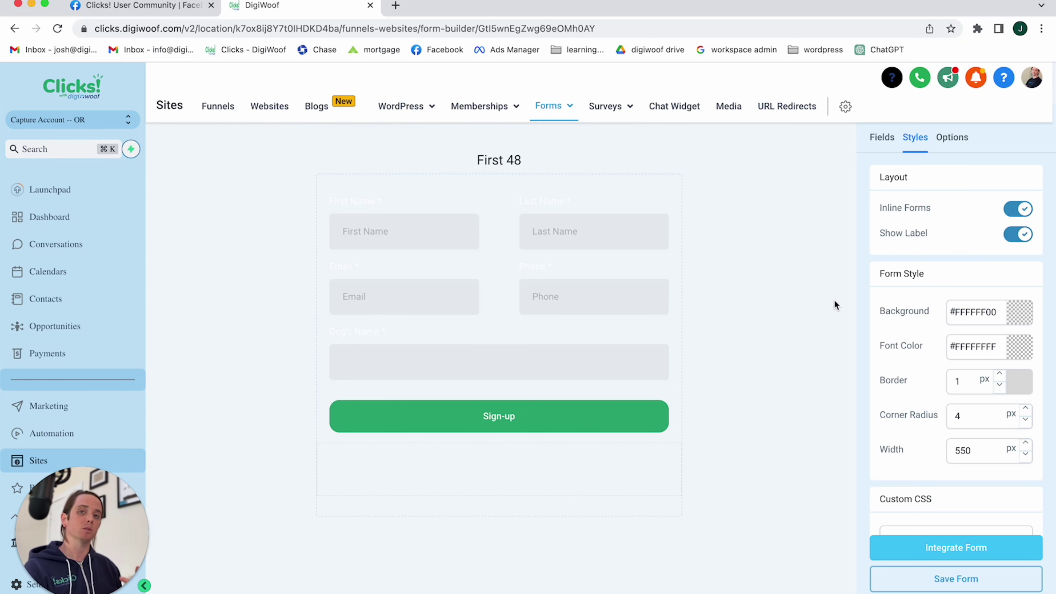
- Insert an Image element above the name fields and upload the book cover picture from Downloads
left_click(882, 137)
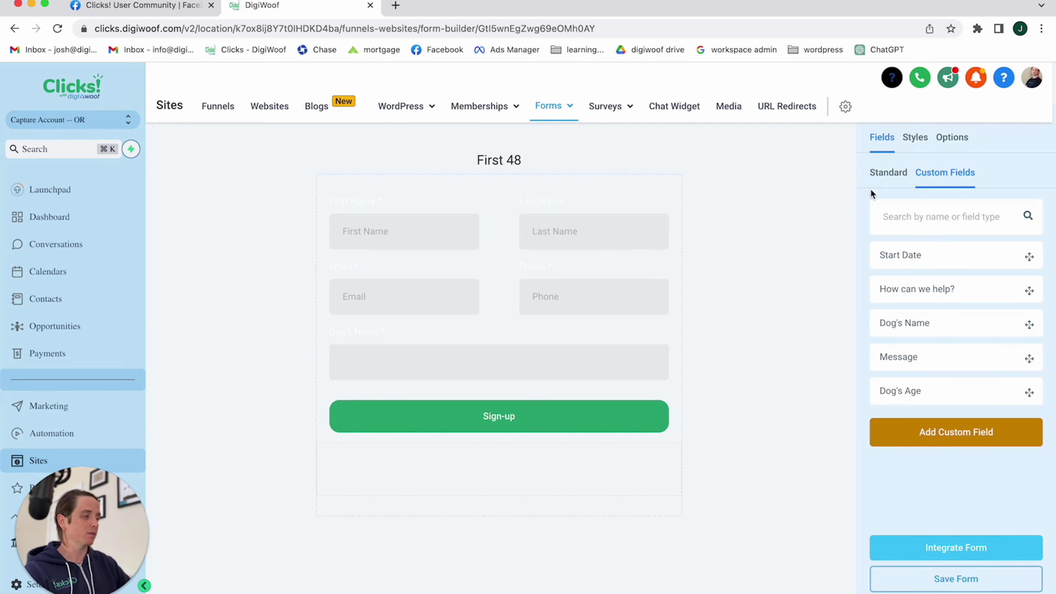
left_click(888, 172)
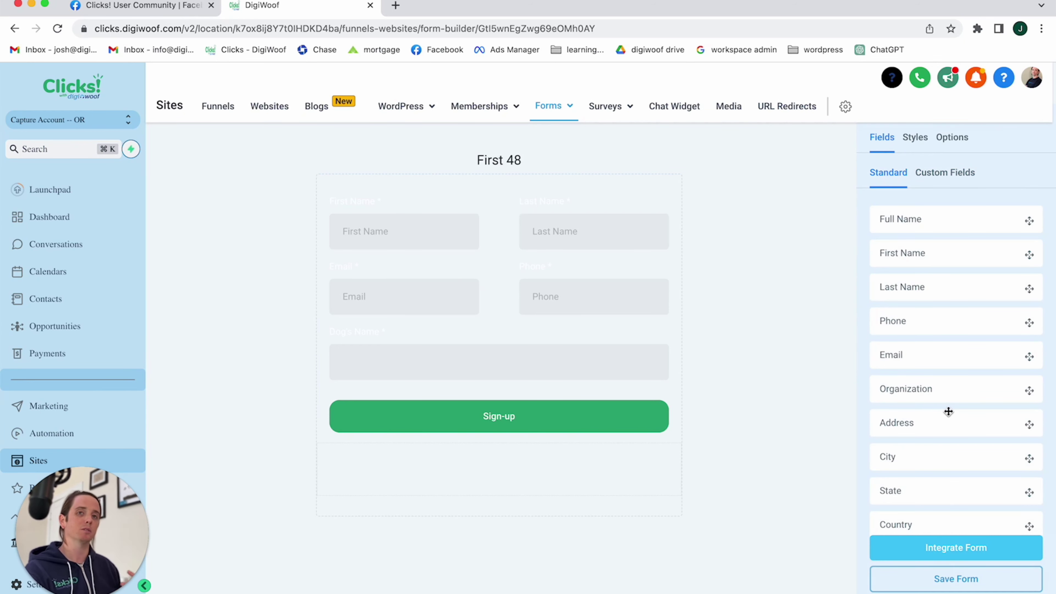
scroll(948, 412, "down", 7)
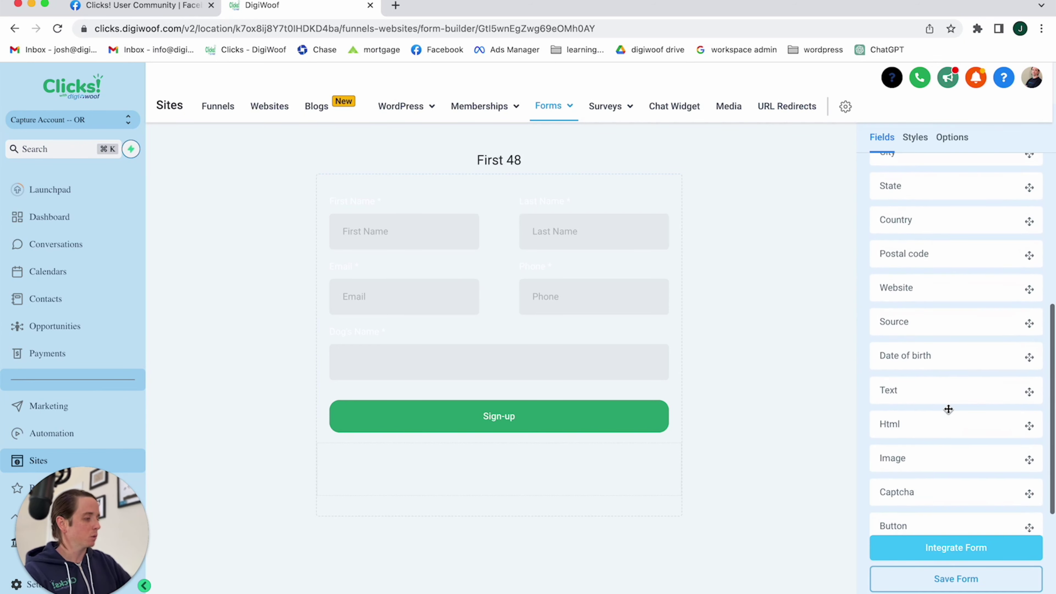
left_click_drag(921, 458, 452, 208)
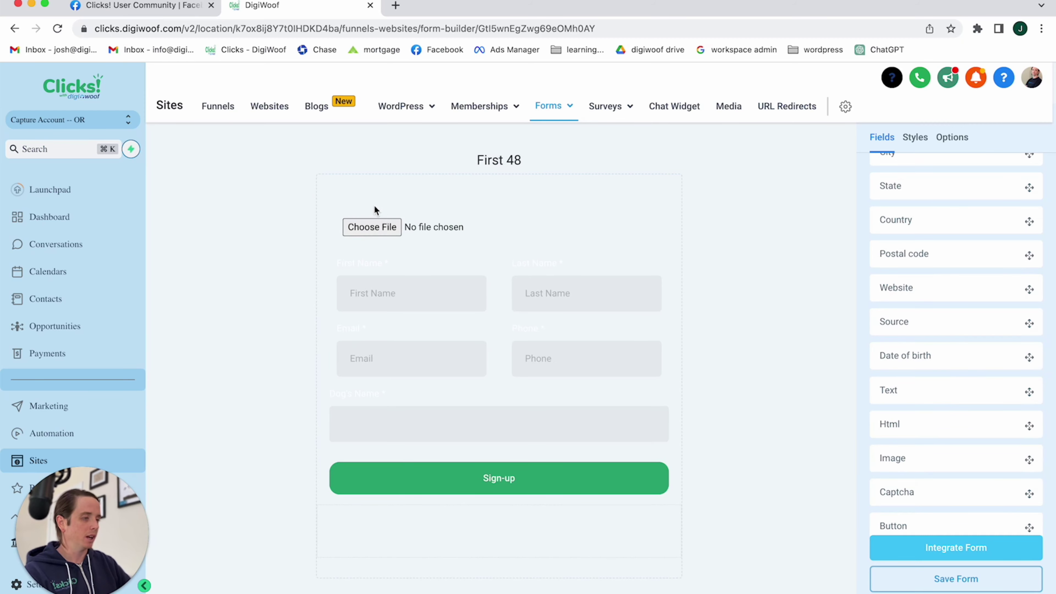
left_click(378, 228)
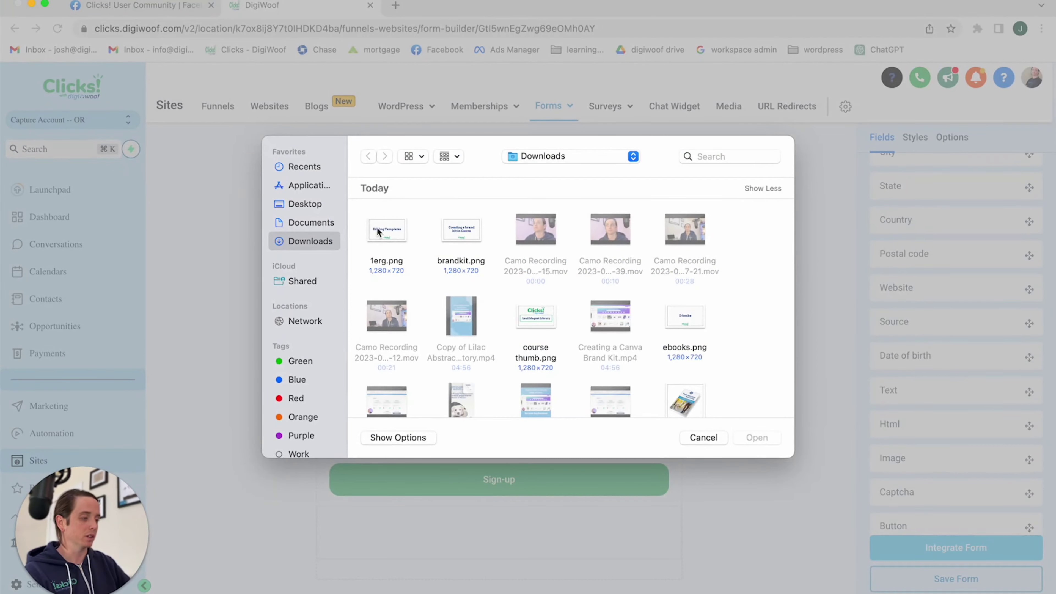
scroll(651, 370, "down", 3)
double_click(684, 304)
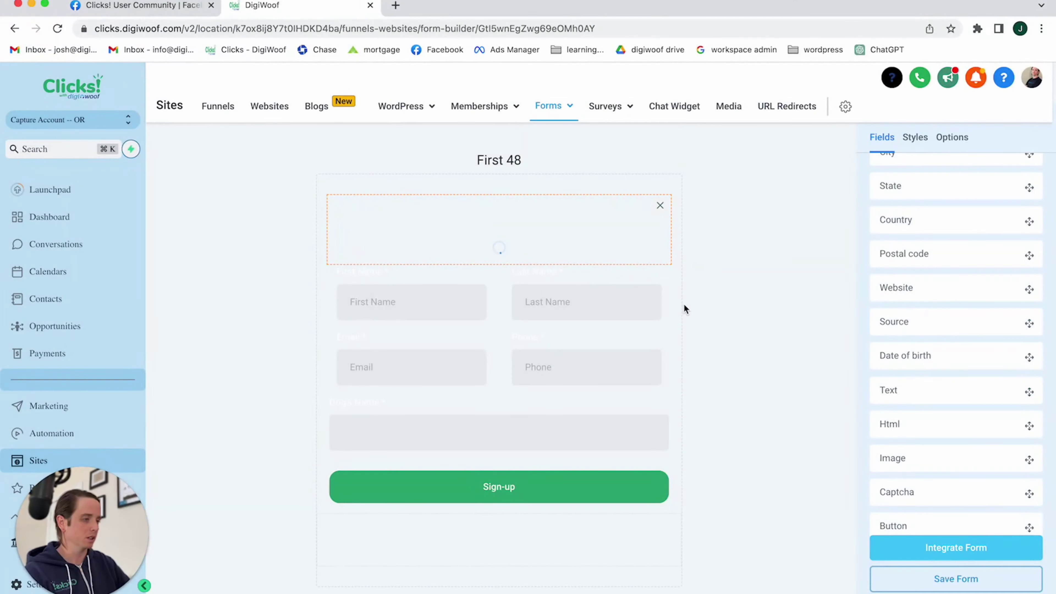
- Check the form layout with the book cover image and delete the image element
scroll(685, 304, "down", 6)
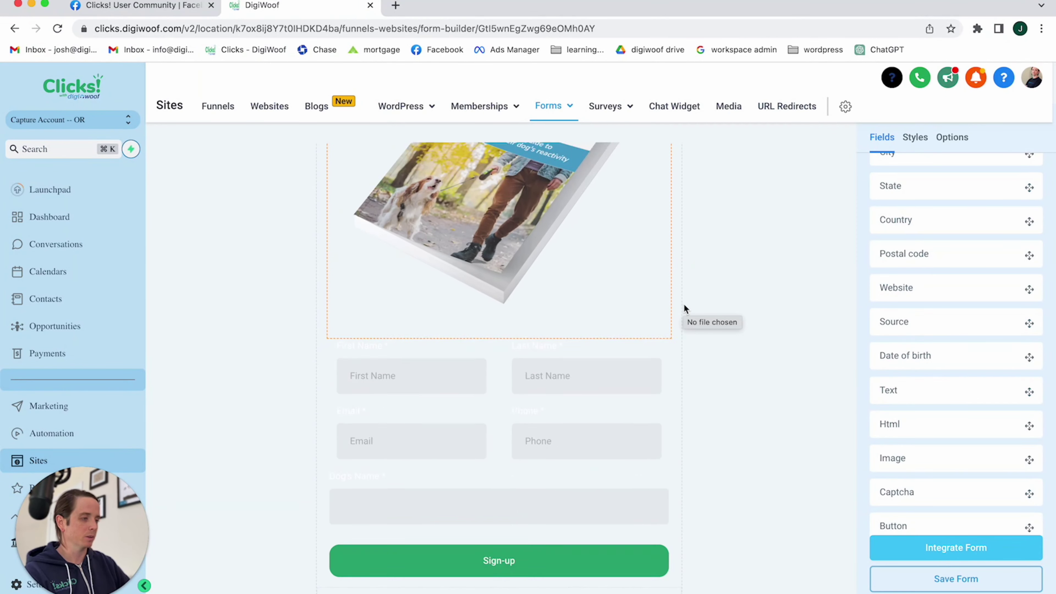
scroll(684, 304, "up", 3)
scroll(685, 308, "down", 4)
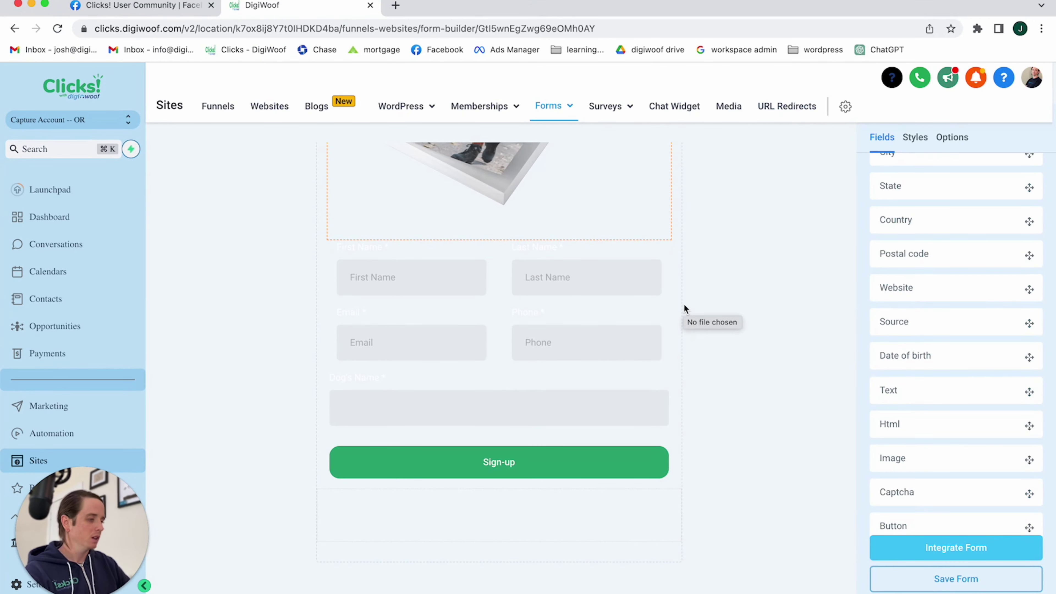
scroll(684, 309, "up", 5)
left_click(663, 203)
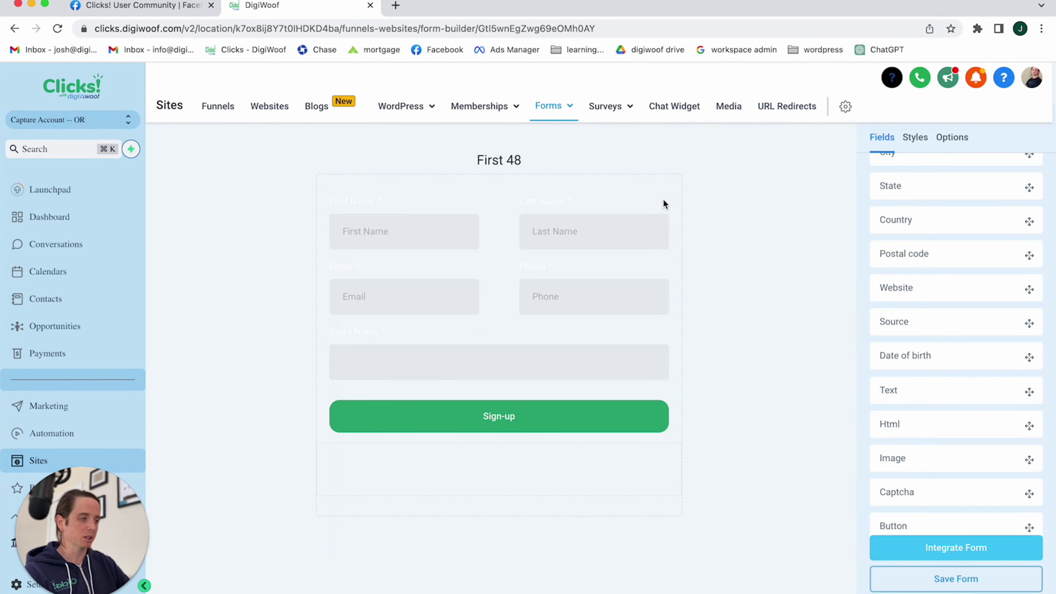
- Set the form's font colour to near-black #1E1919 in the form styles and save the form
left_click(915, 137)
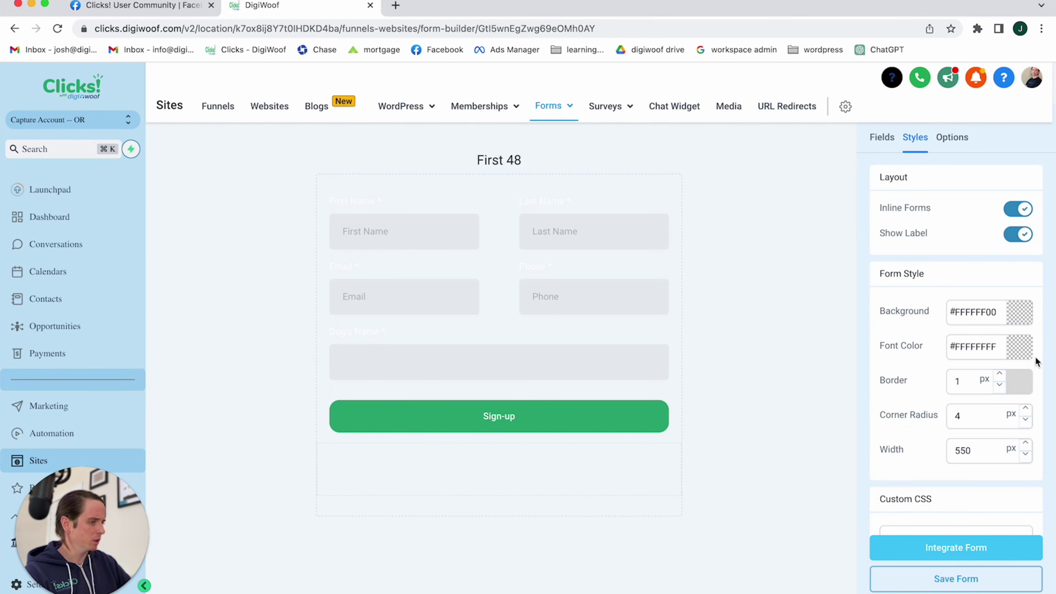
left_click(1019, 354)
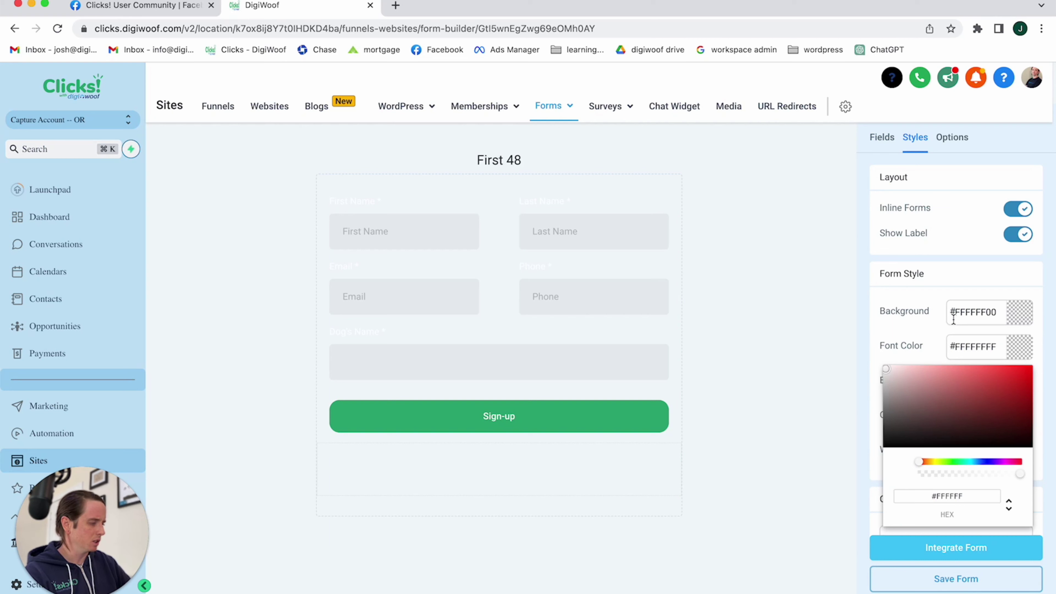
left_click_drag(958, 378, 908, 442)
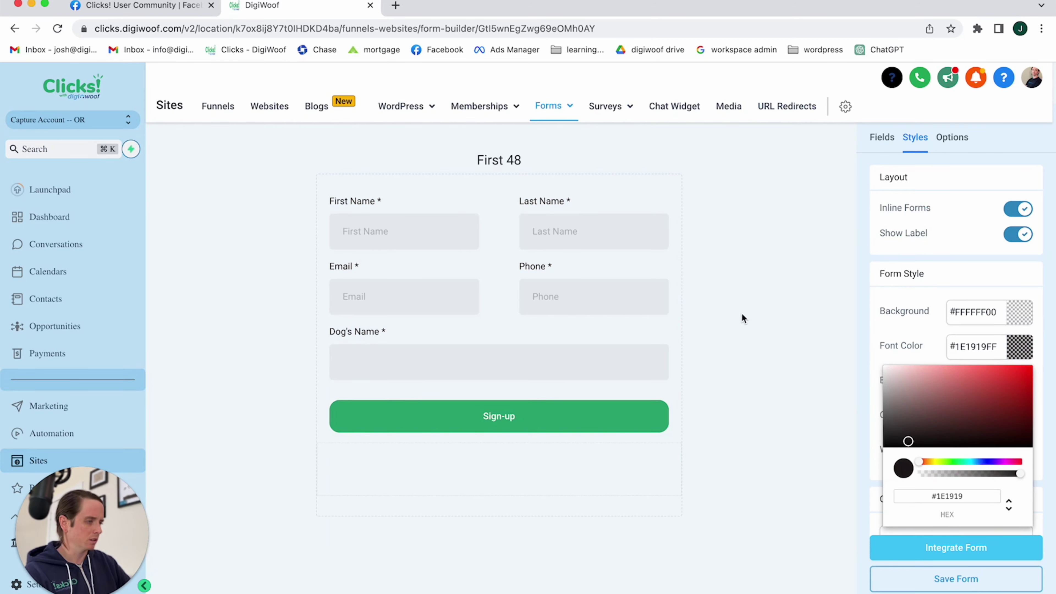
left_click(962, 588)
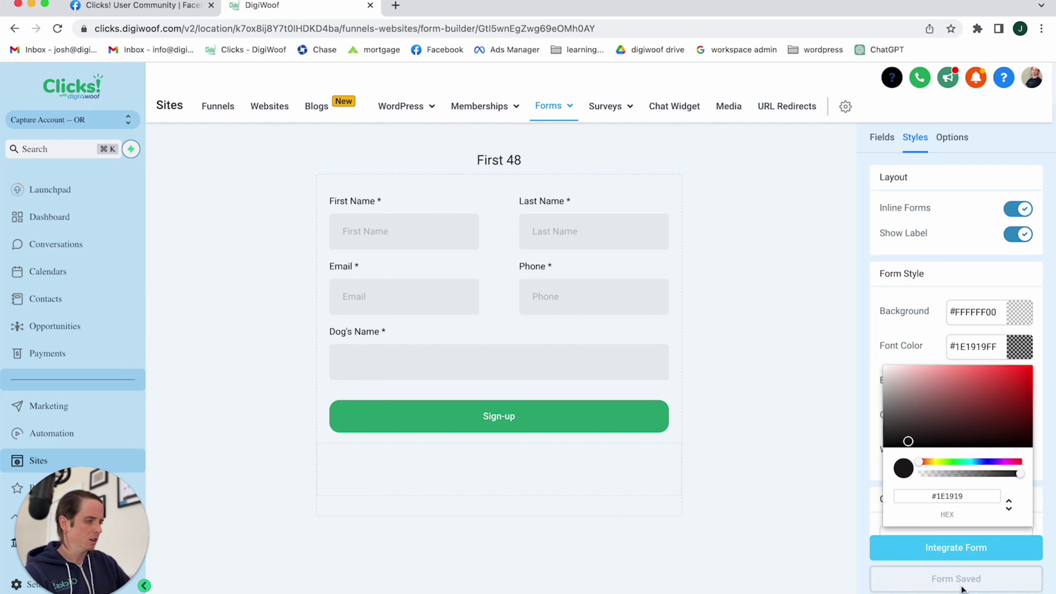
- Set the form's background to fully opaque white (#FFFFFF) and save the form
left_click(1020, 317)
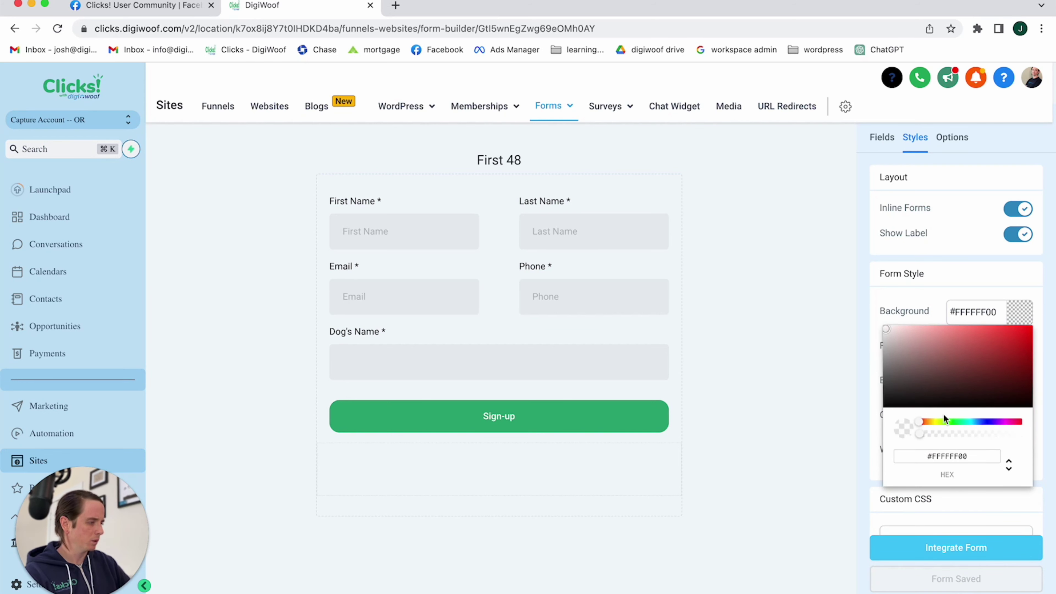
key("BackSpace")
key("BackSpace")
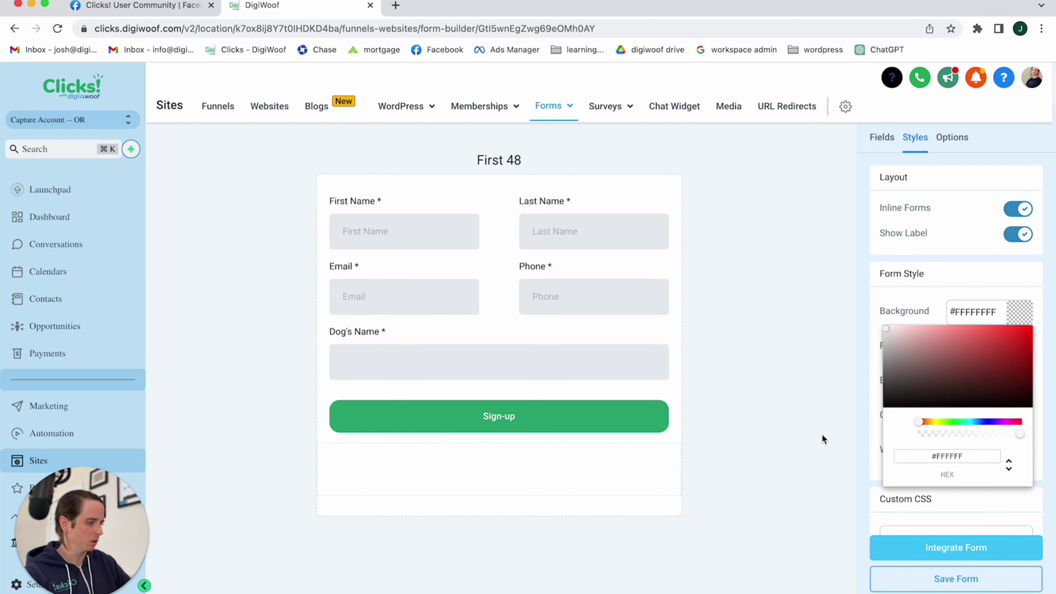
left_click(933, 579)
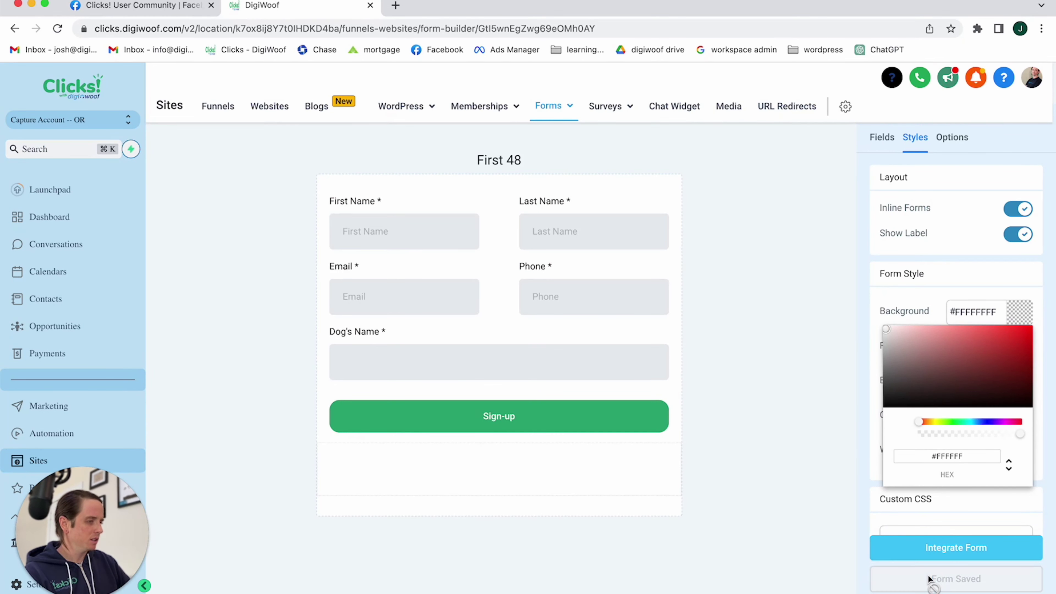
- Review the form's integration options, including embed layouts, trigger settings, embed code and form link
left_click(888, 137)
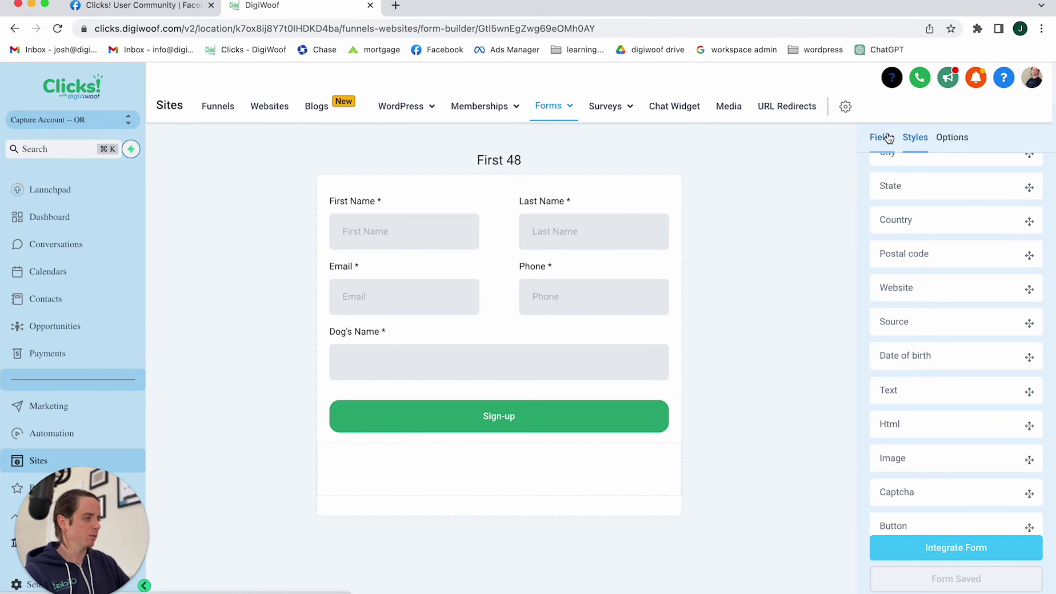
left_click(987, 549)
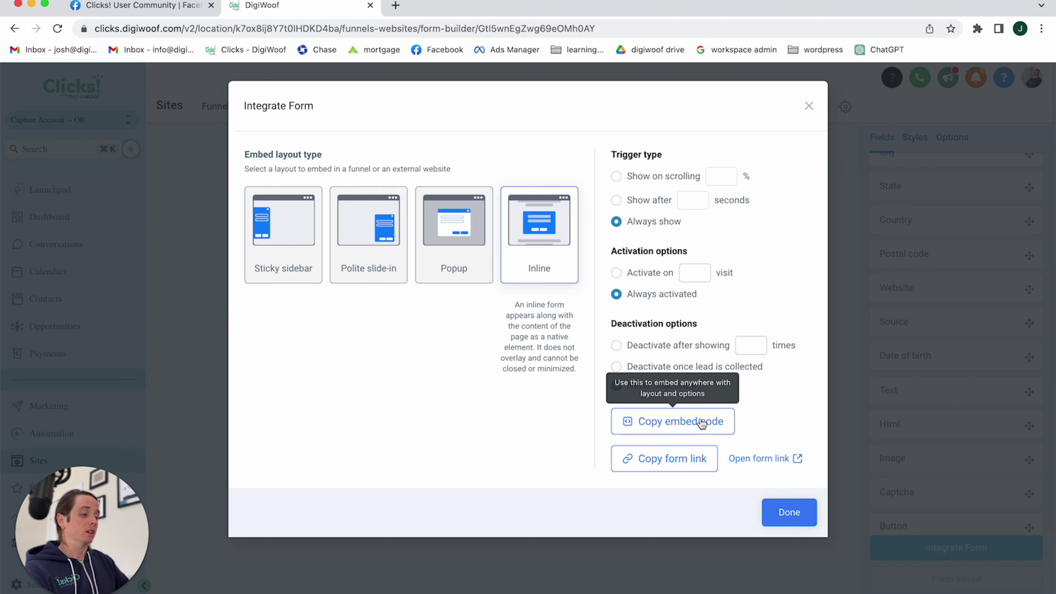
left_click(811, 522)
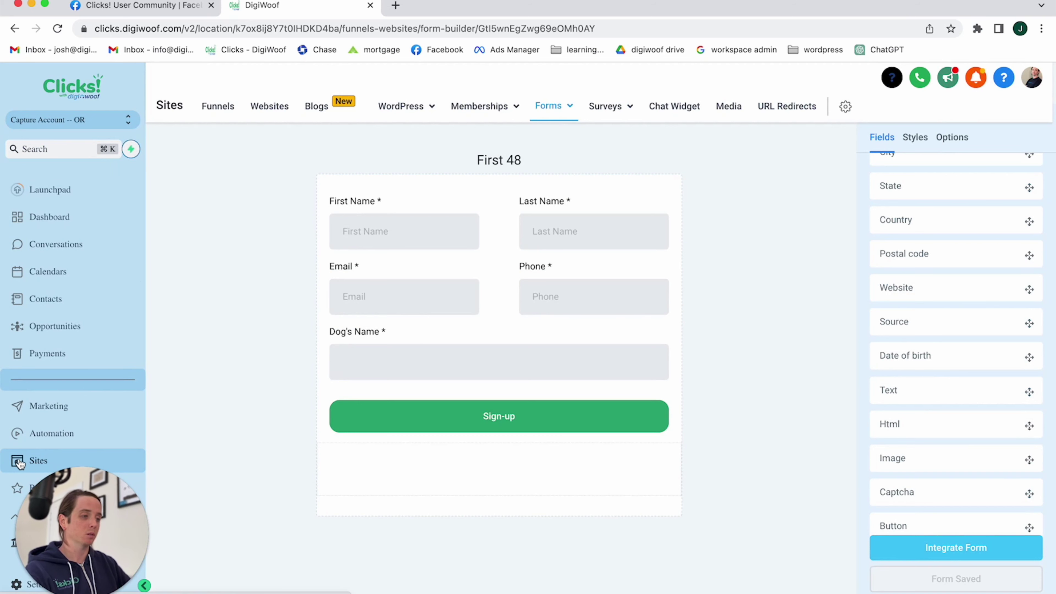
- Open the Landing page of the Lead Magnet Sign-up 1 funnel from the Lead Magnet Templates folder for editing
left_click(207, 118)
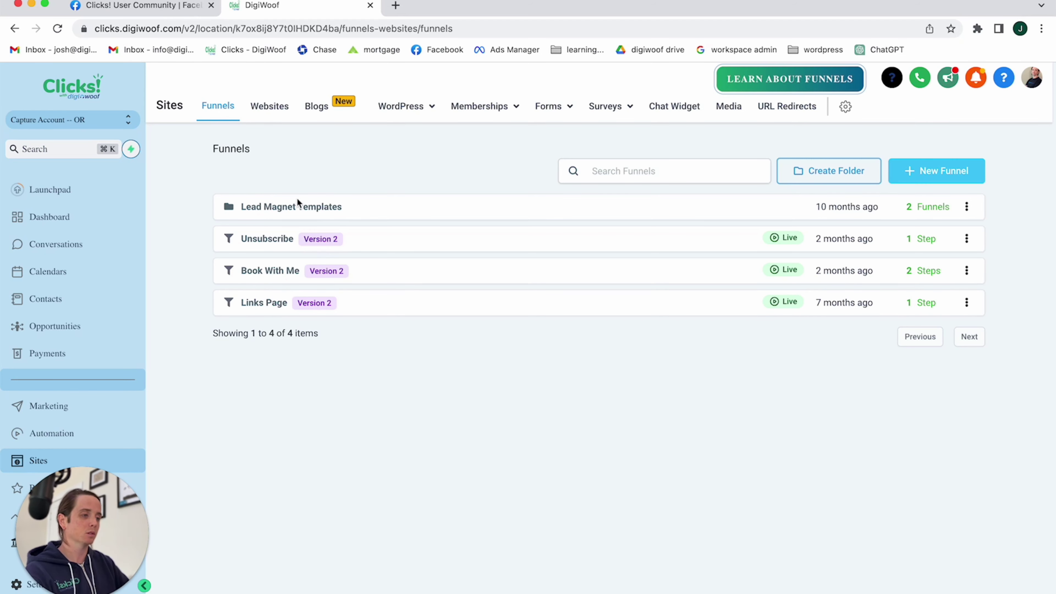
left_click(282, 206)
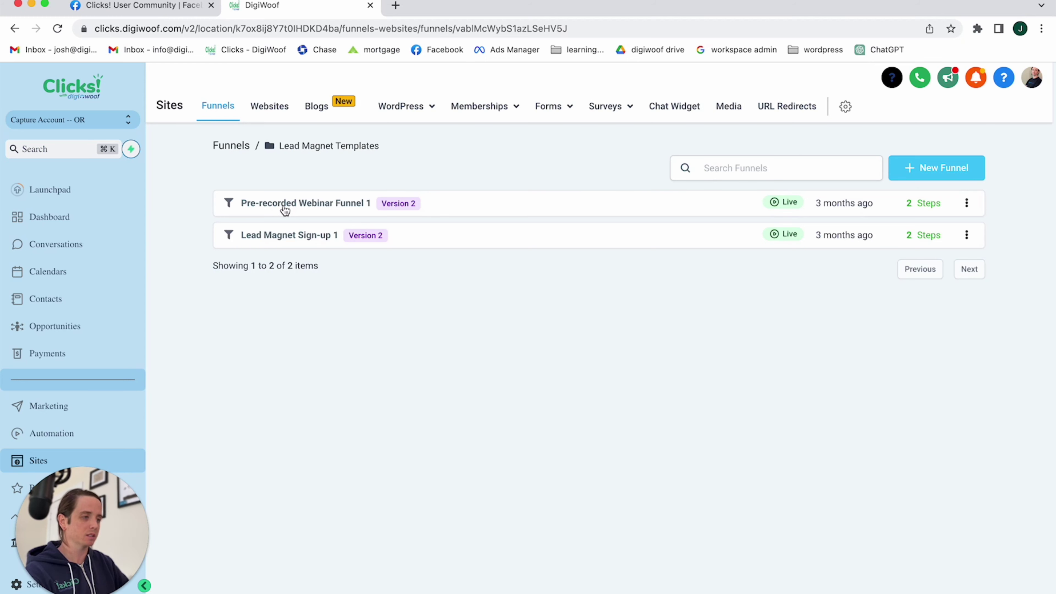
left_click(296, 235)
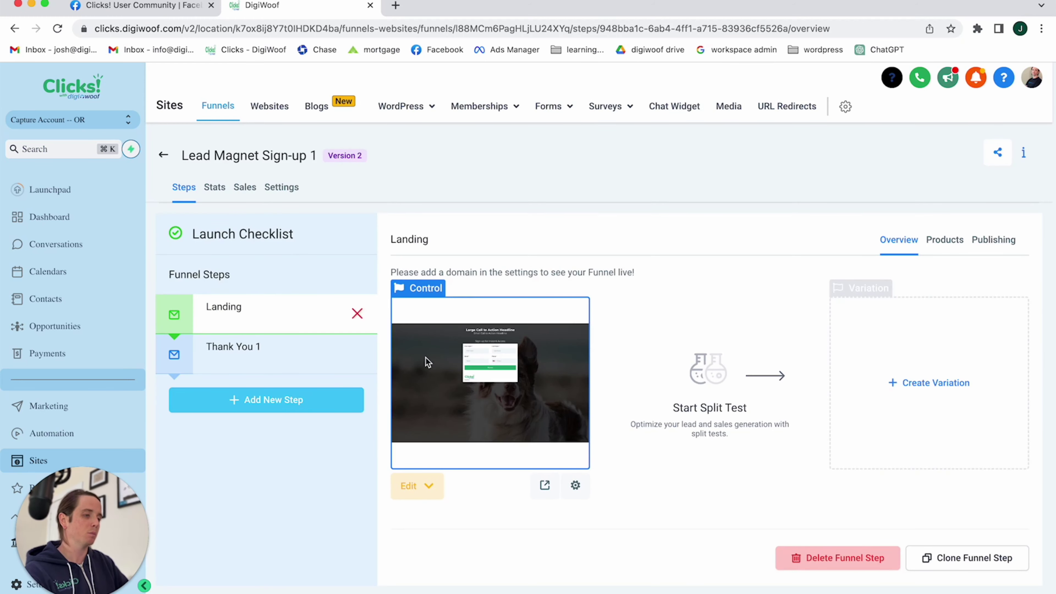
left_click(569, 360)
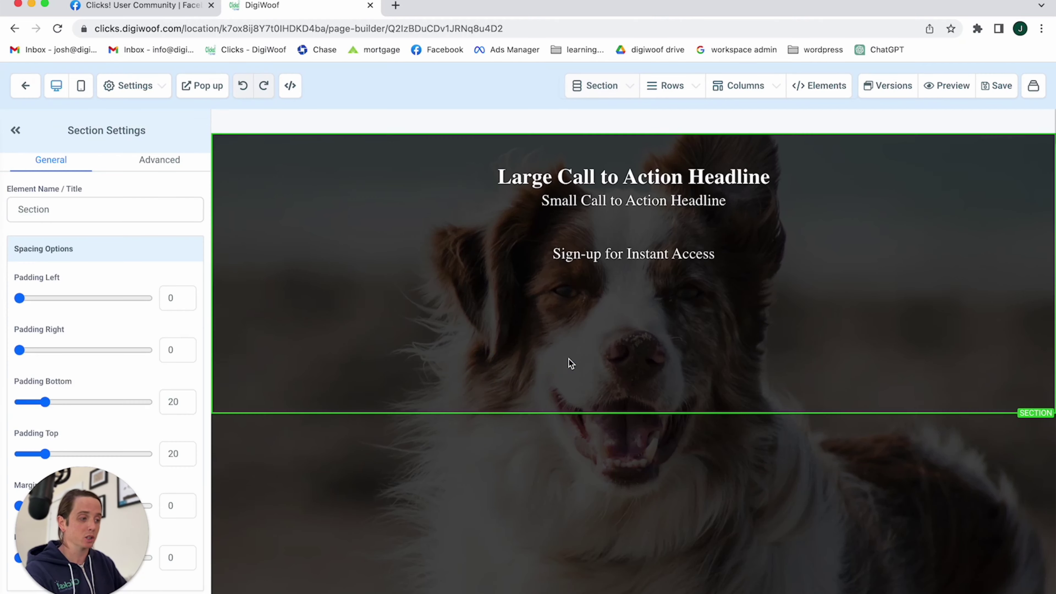
- Try replacing the form embedded in the landing page with the First 48 form
left_click(568, 358)
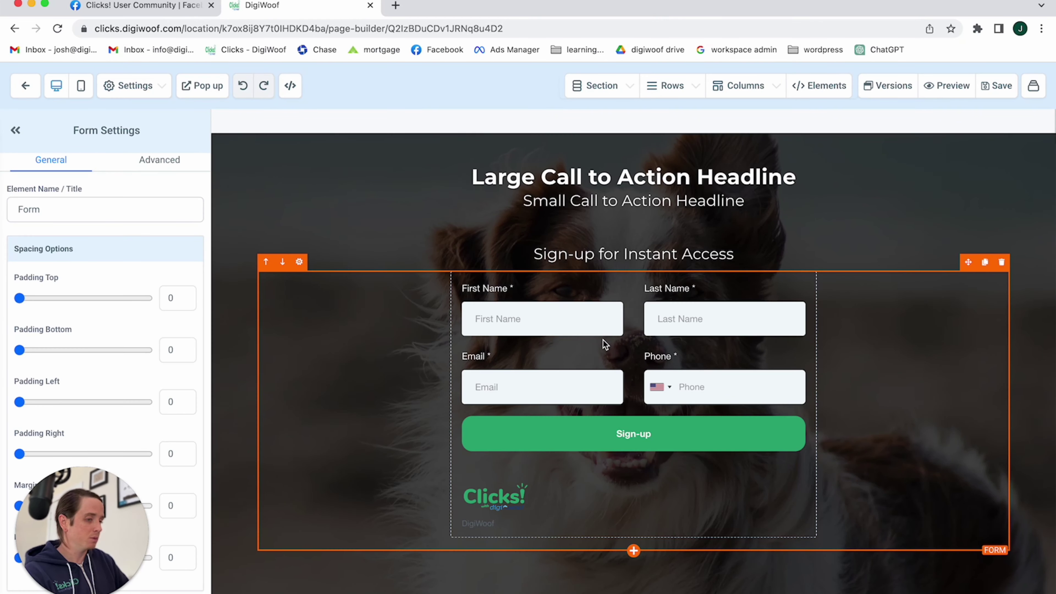
scroll(124, 364, "down", 3)
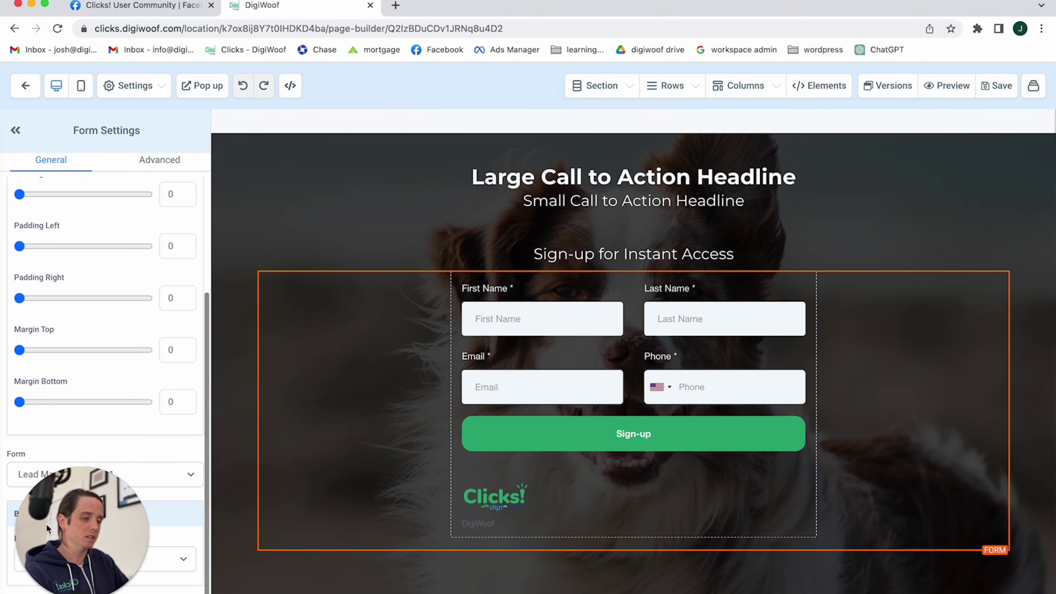
left_click_drag(80, 539, 967, 528)
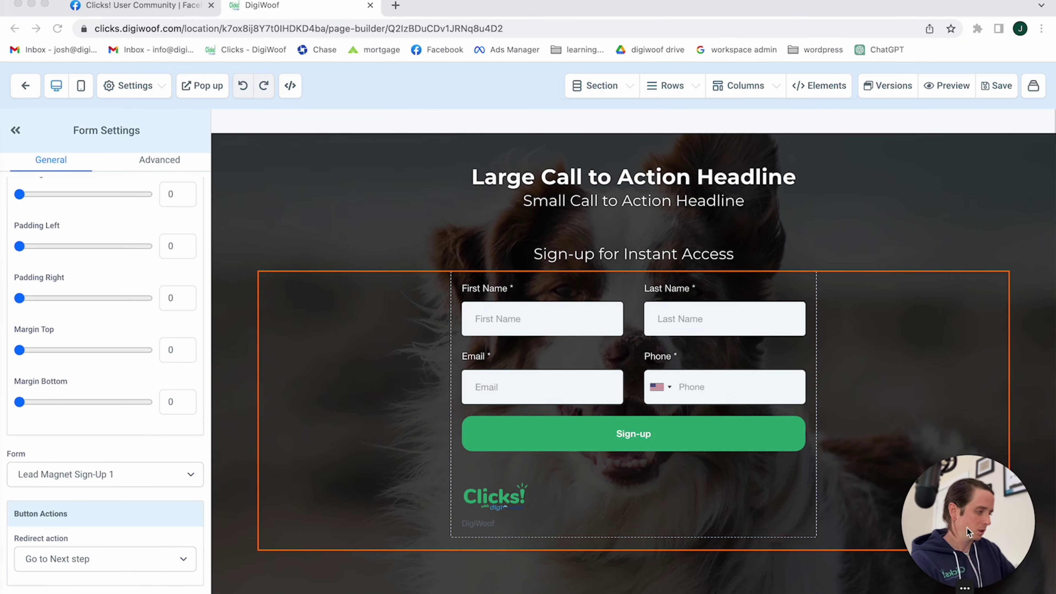
left_click(166, 479)
left_click(166, 479)
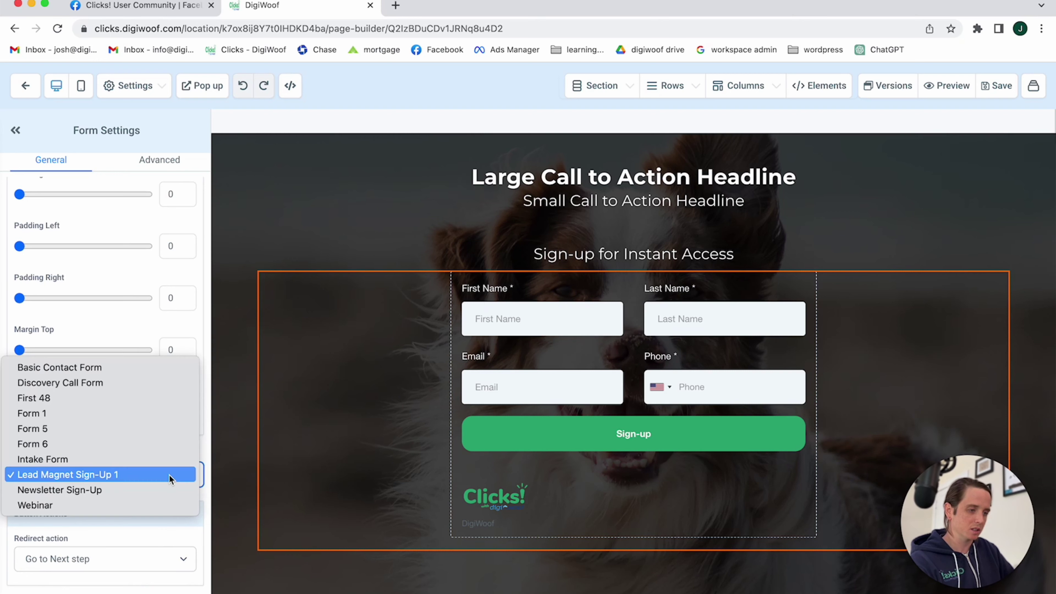
left_click(162, 401)
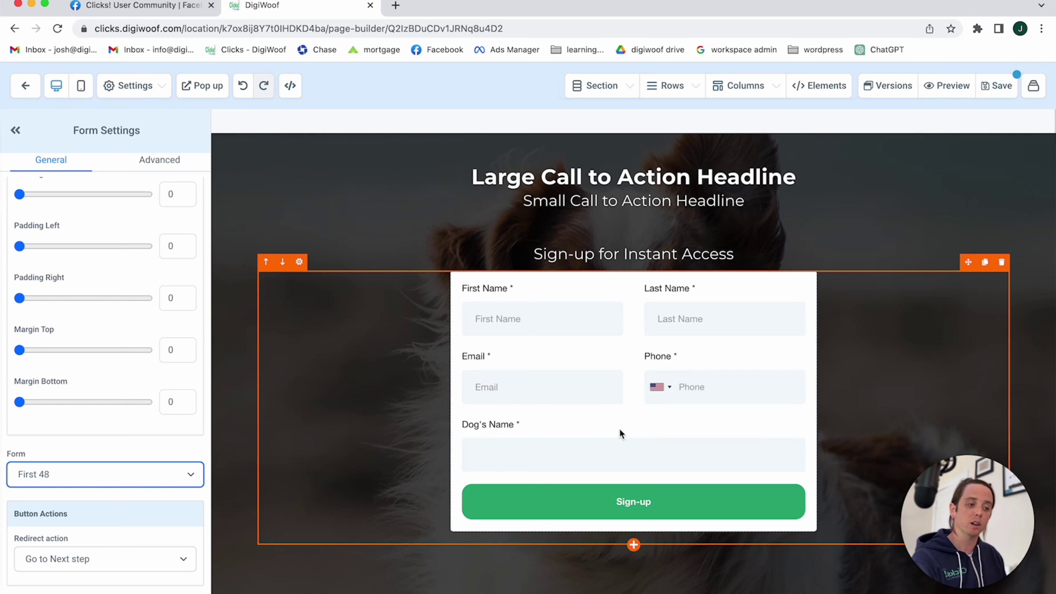
- Check the landing page's main headline and the form's redirect action, and return to the funnel overview
left_click(653, 171)
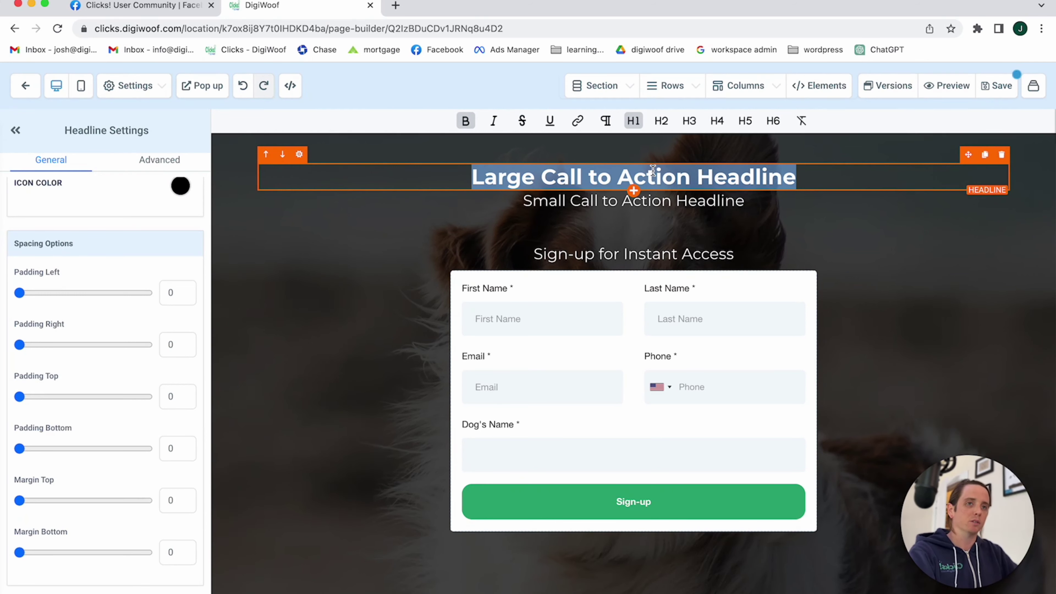
left_click(526, 343)
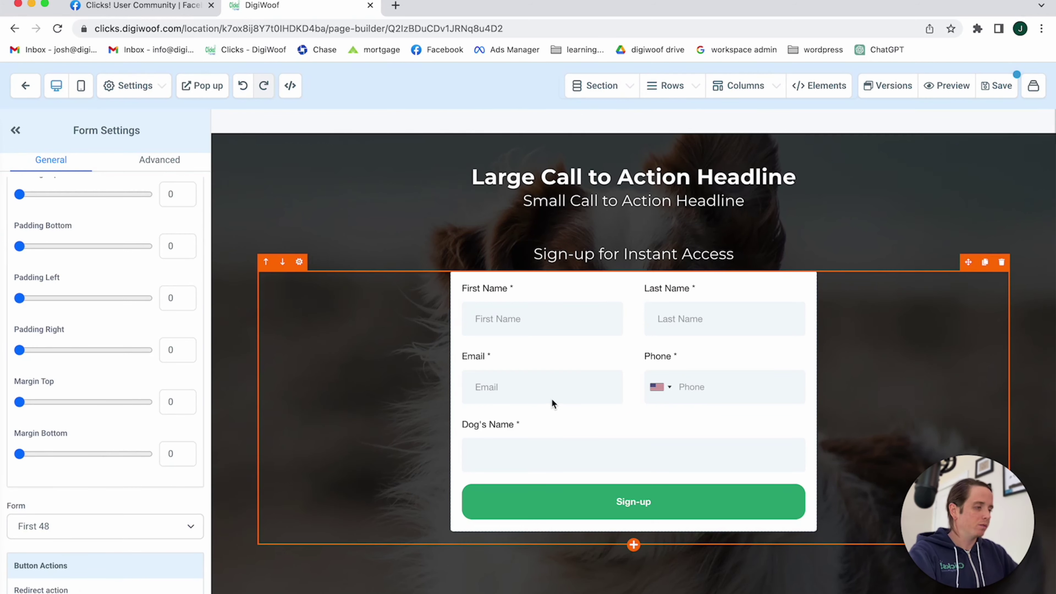
scroll(133, 485, "down", 2)
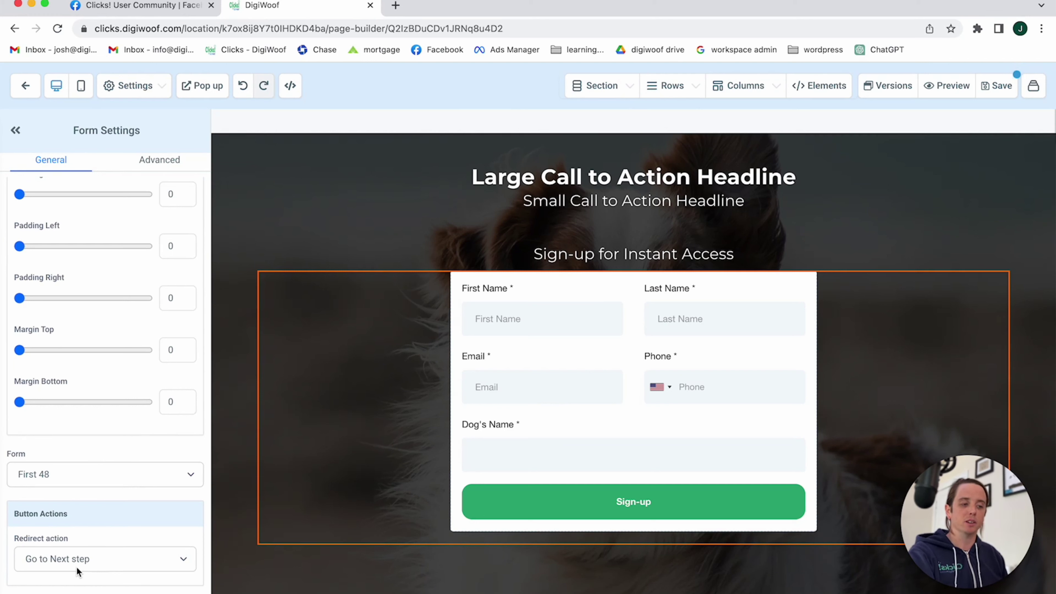
left_click(25, 86)
left_click(583, 238)
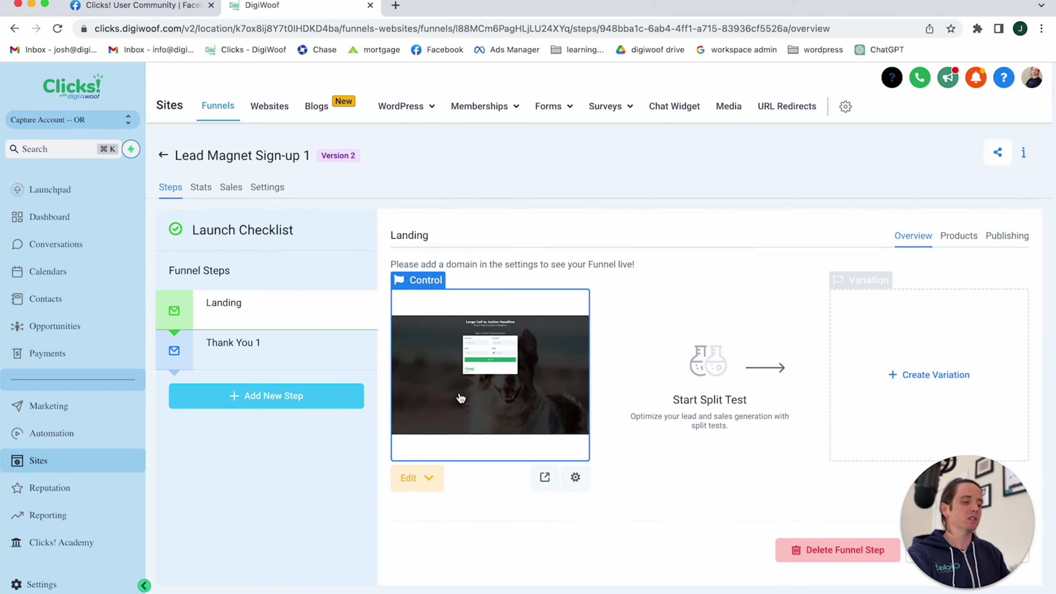
- View the funnel's Thank You 1 page in the page editor and return to the funnel overview
left_click(239, 357)
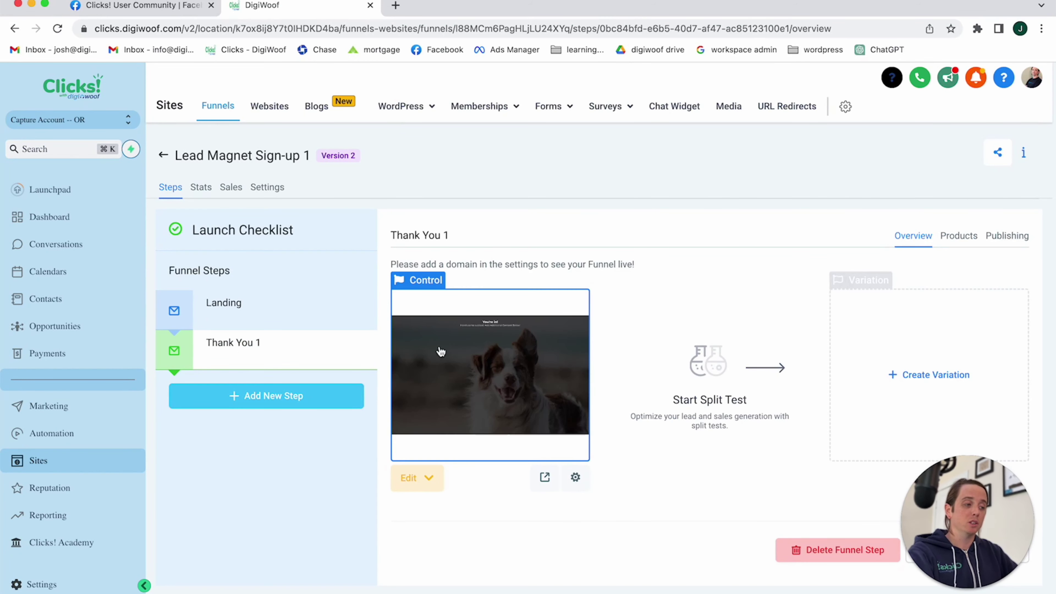
left_click(463, 364)
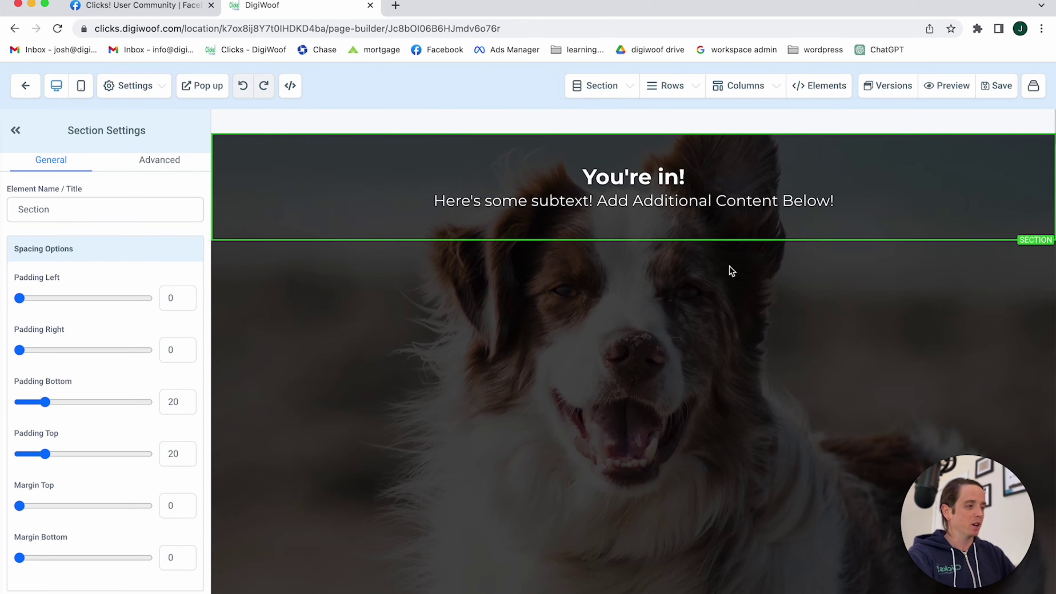
left_click(25, 85)
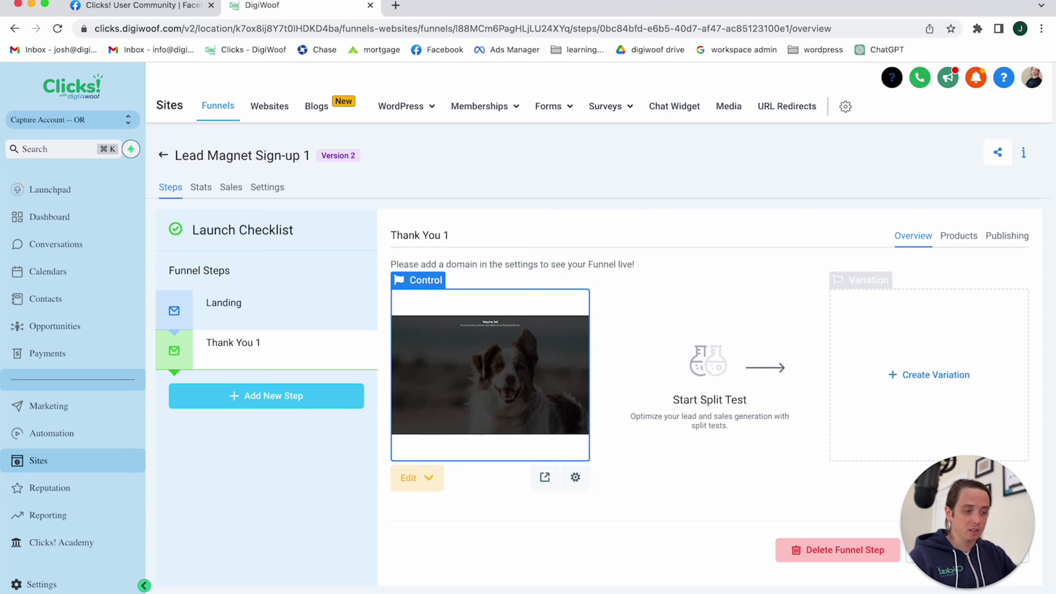
- Open the E-book Download workflow from the Templates folder of the automation workflows
left_click(71, 434)
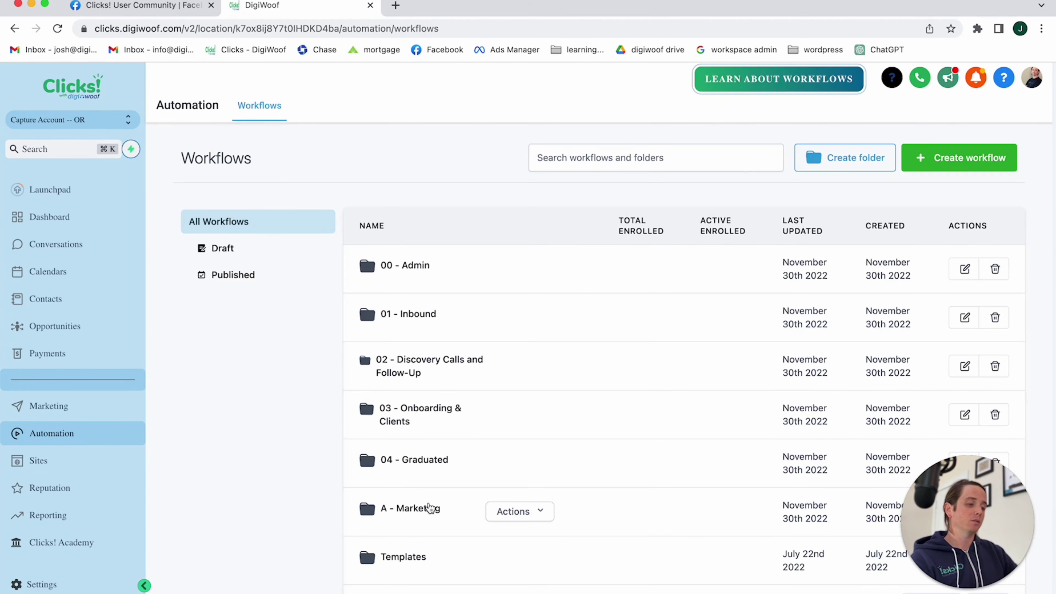
left_click(430, 508)
left_click(357, 223)
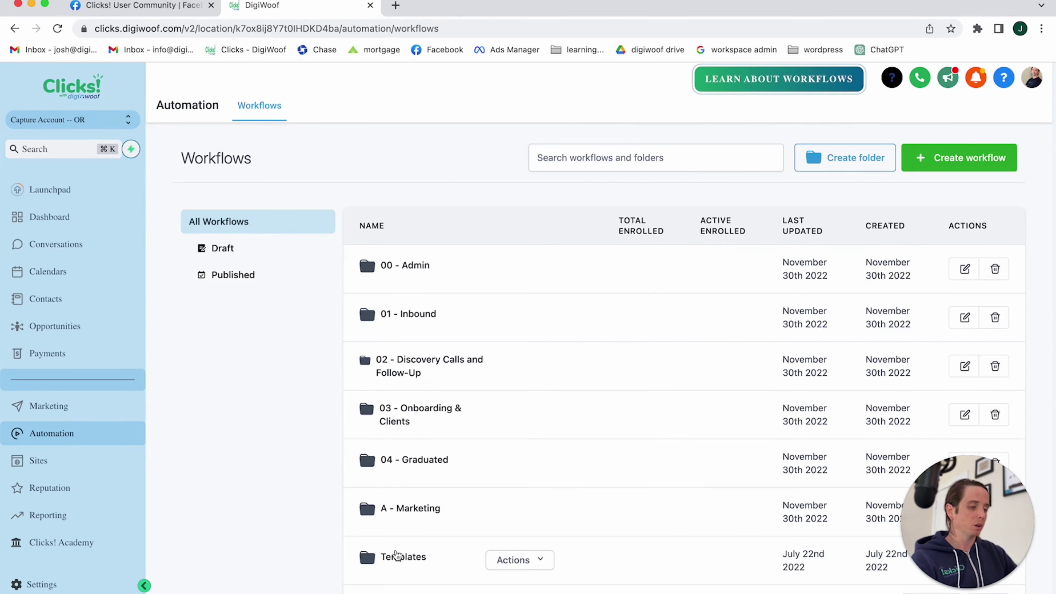
left_click(405, 557)
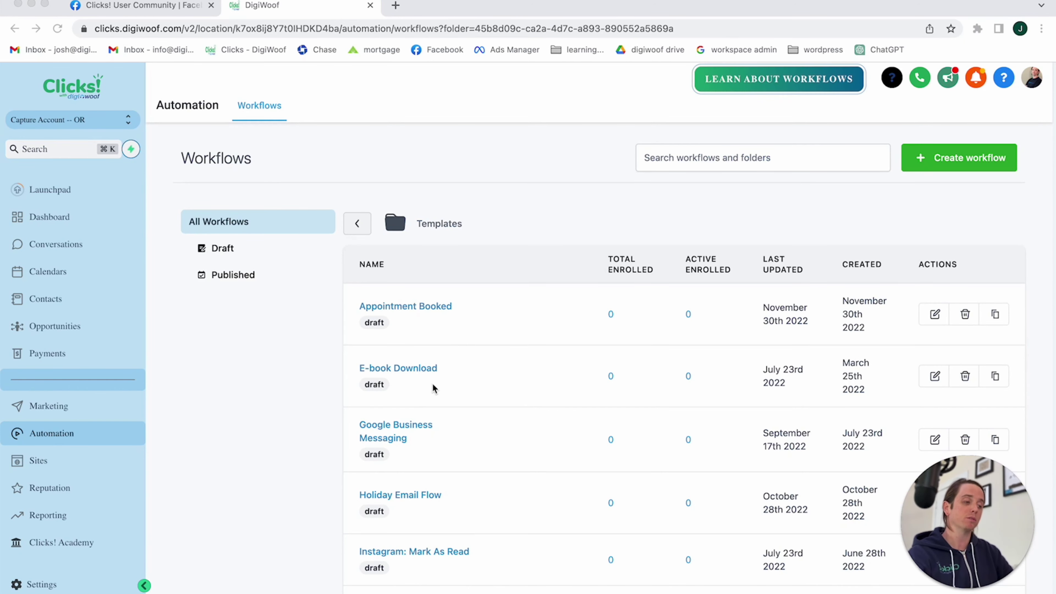
left_click(375, 397)
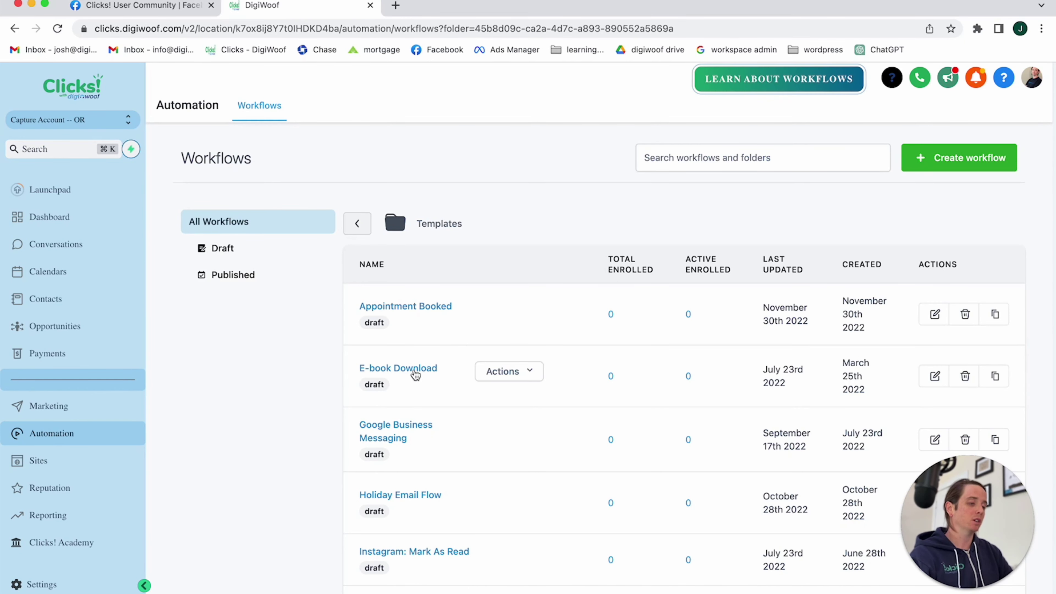
left_click(415, 374)
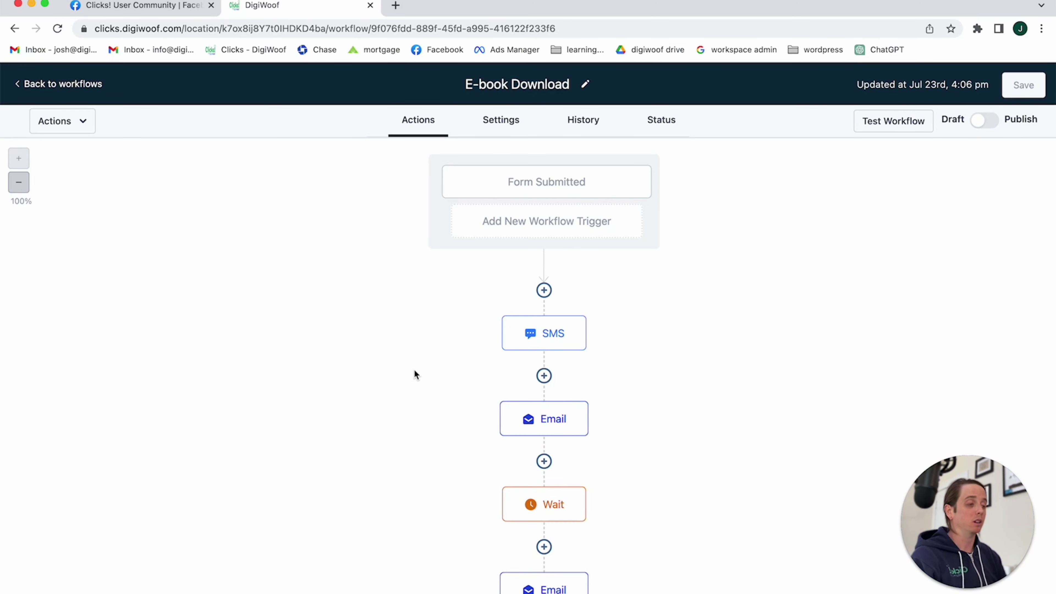
- Check the form filter of the Form Submitted trigger and the message text of the SMS action
left_click(521, 192)
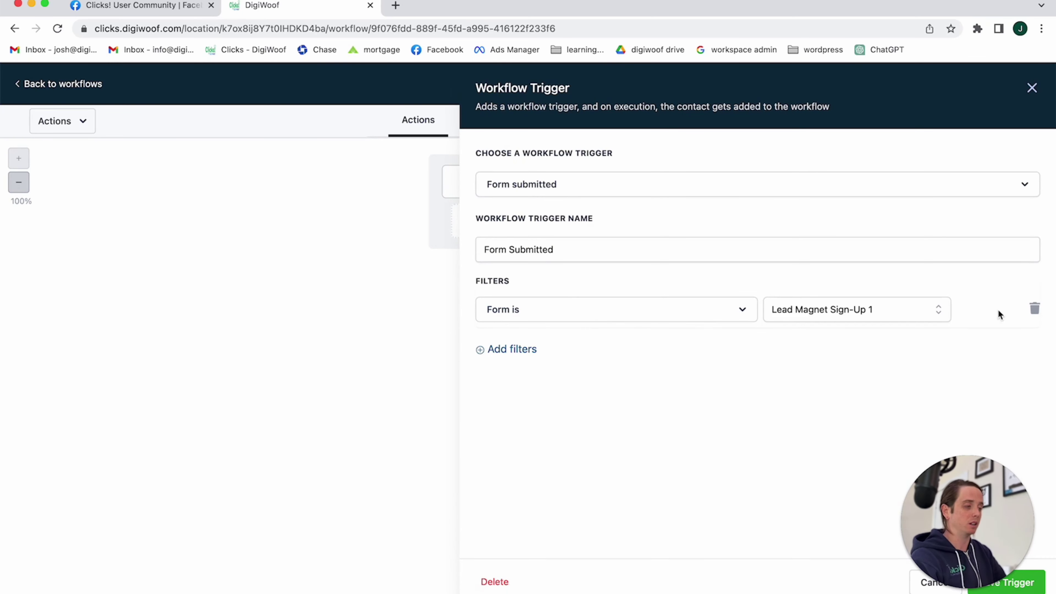
left_click(883, 313)
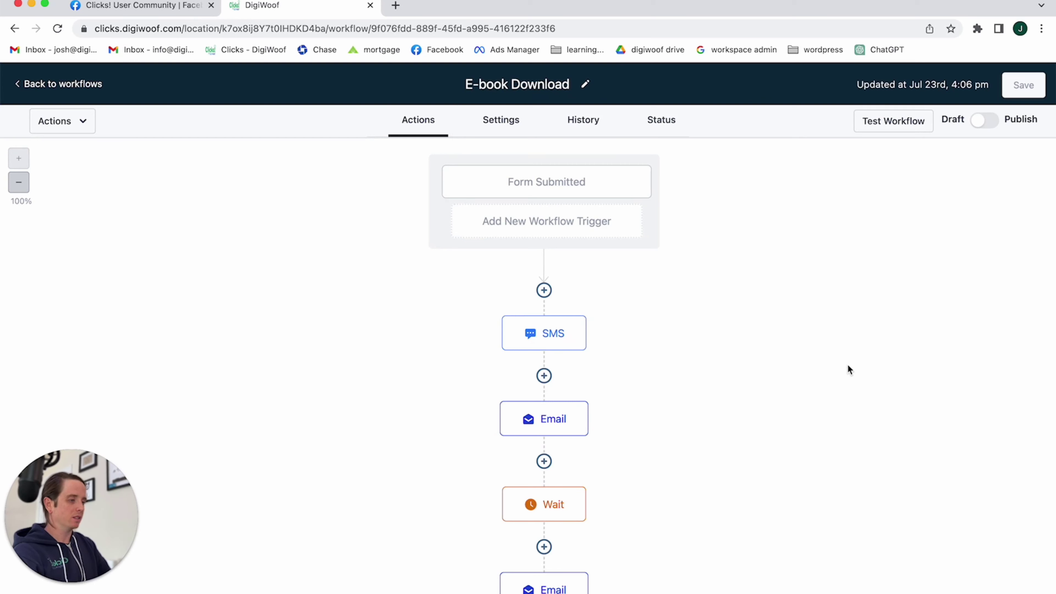
left_click(533, 337)
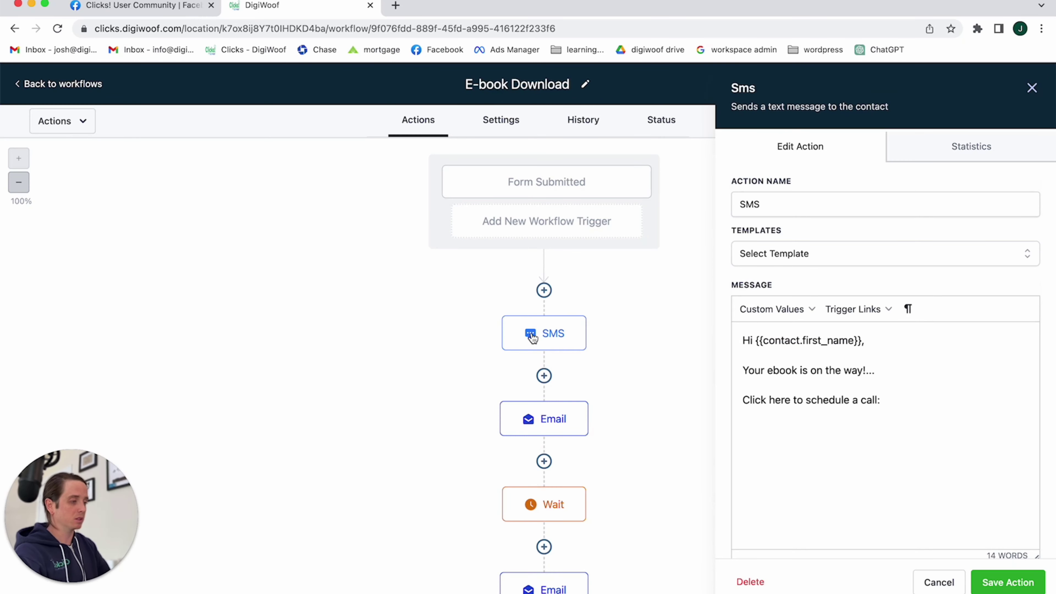
scroll(860, 388, "down", 2)
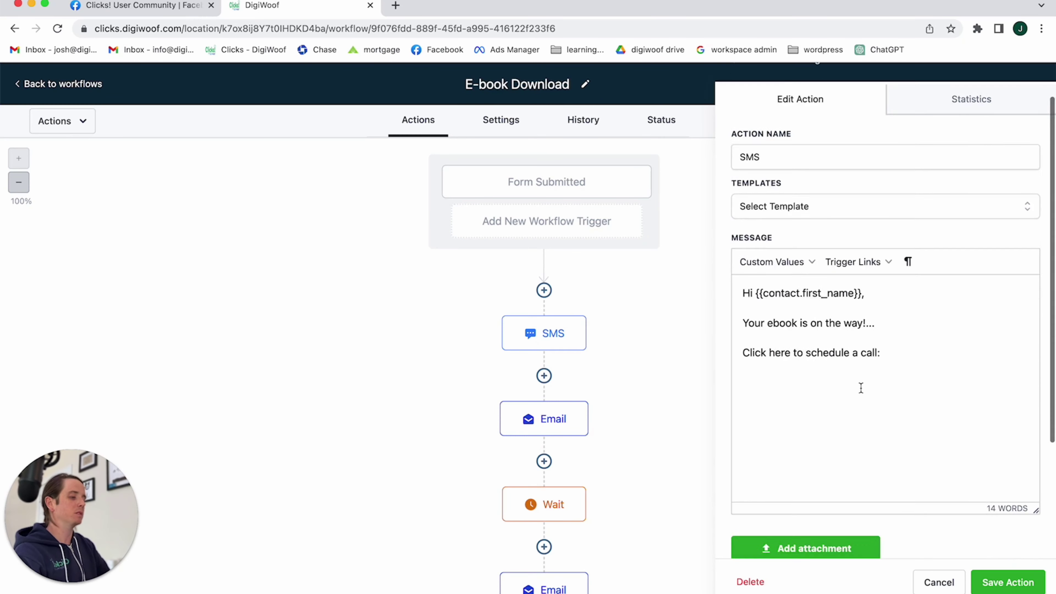
scroll(861, 388, "down", 2)
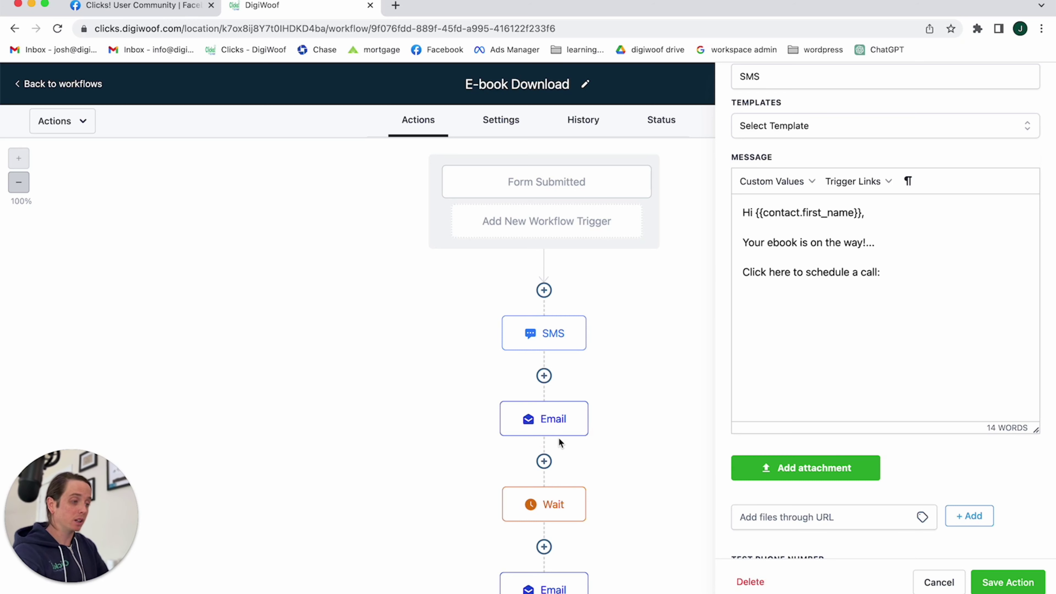
mouse_move(560, 430)
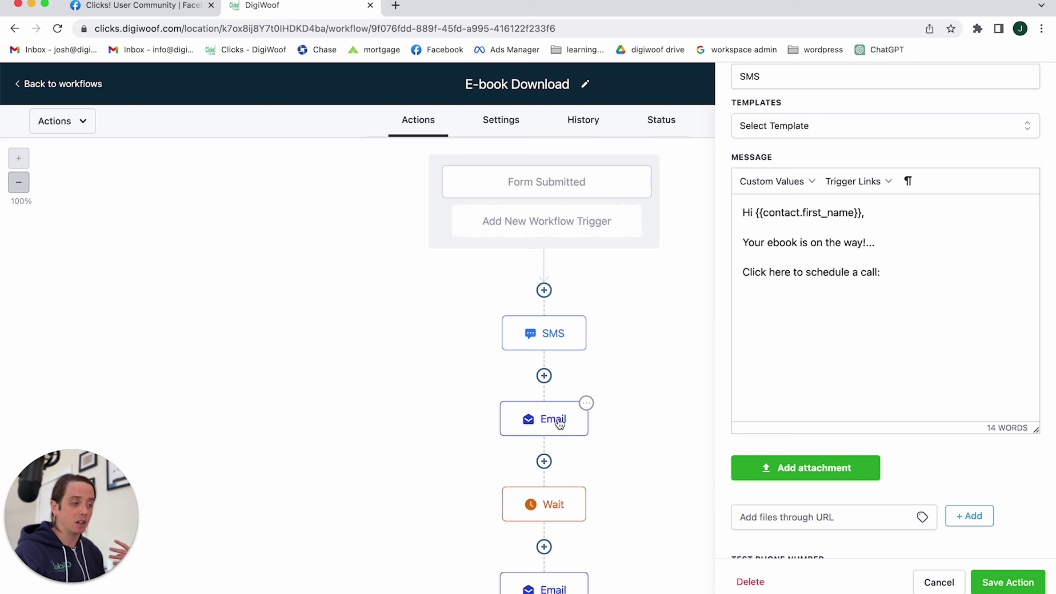
mouse_move(525, 325)
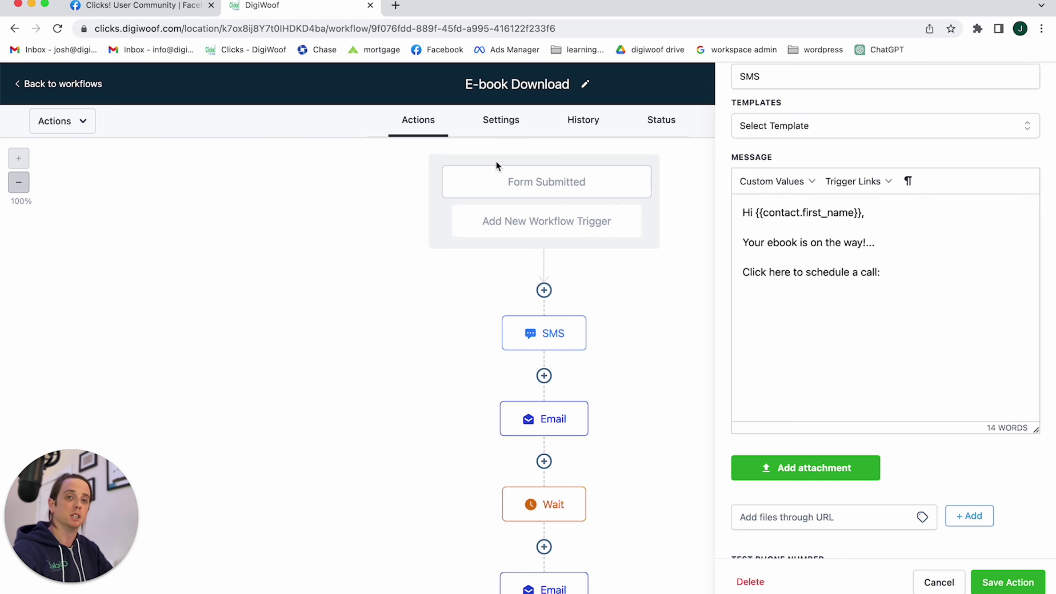
- Try attaching FIRST48_EBOOK.pdf from the Downloads folder to the first Email action, and discard the edit
left_click(551, 419)
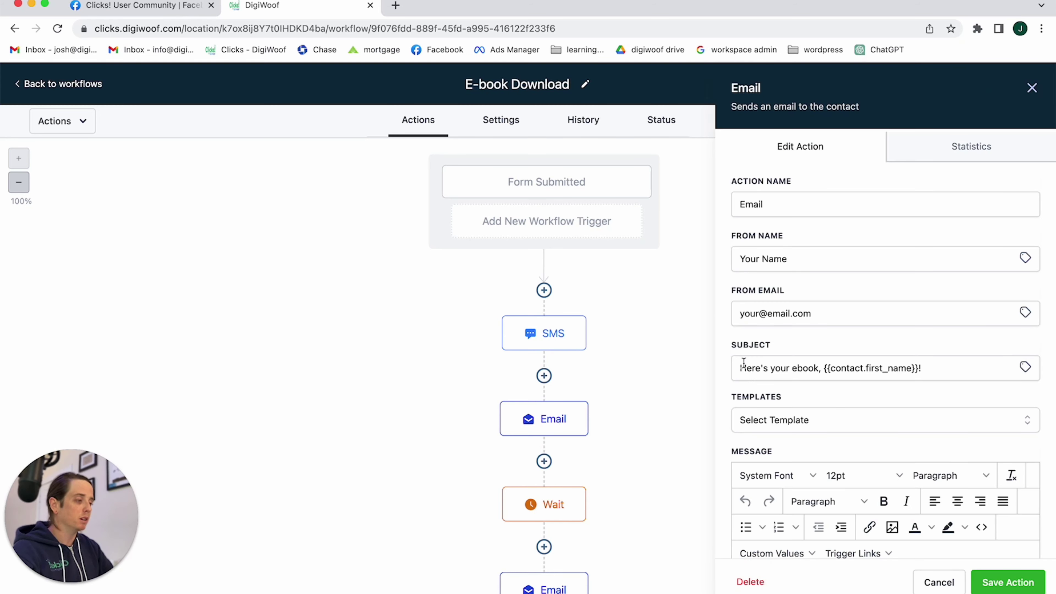
scroll(794, 374, "down", 5)
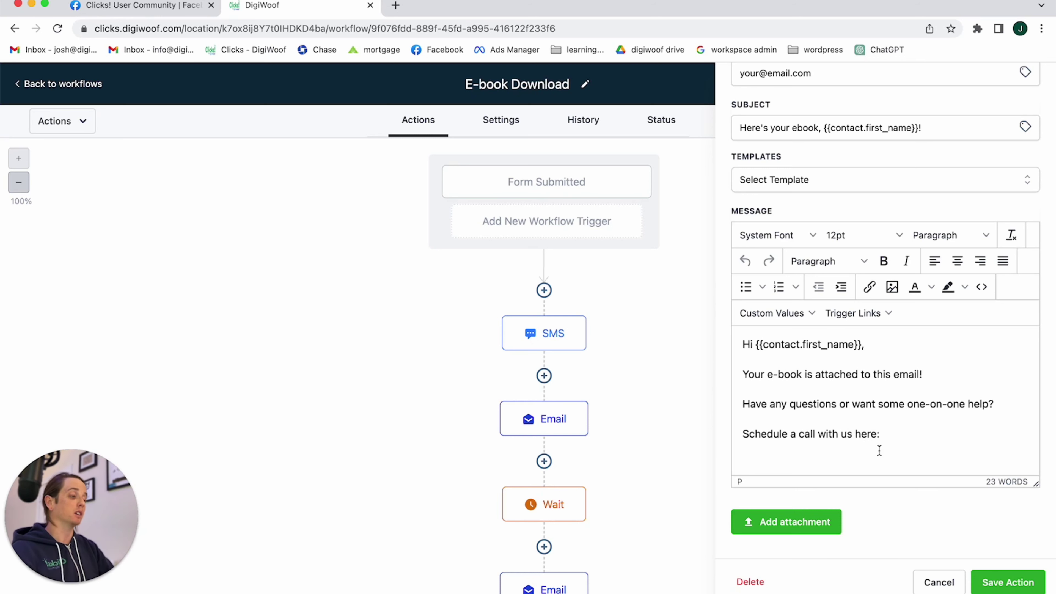
left_click(884, 433)
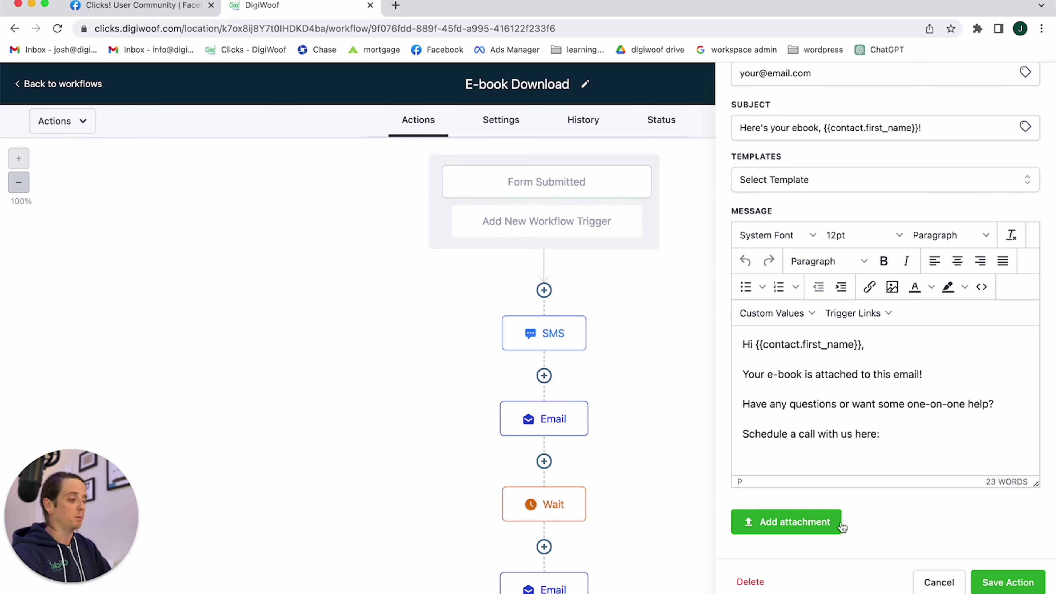
left_click(790, 525)
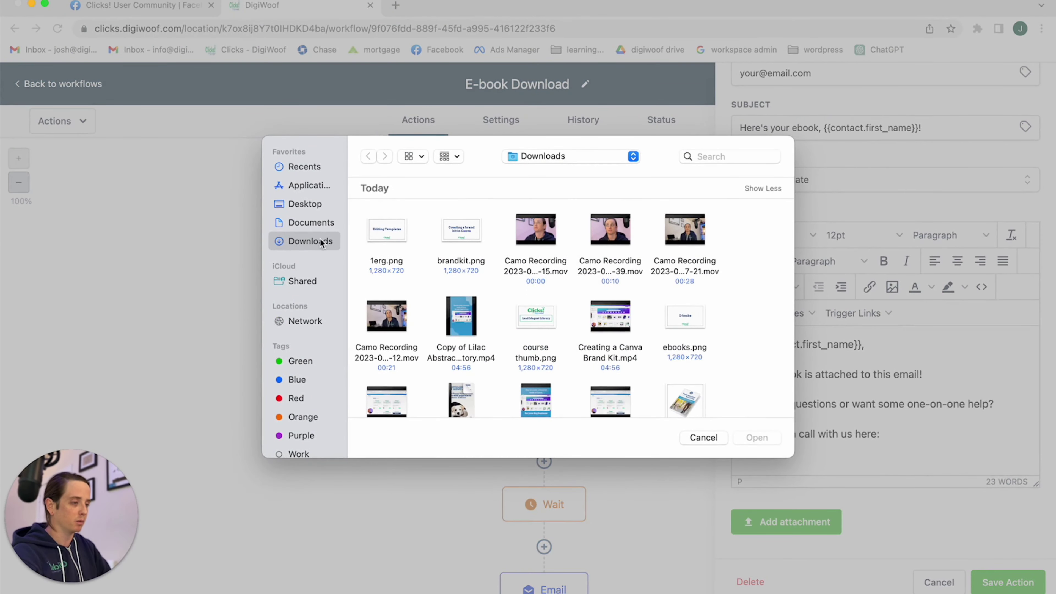
scroll(595, 298, "down", 5)
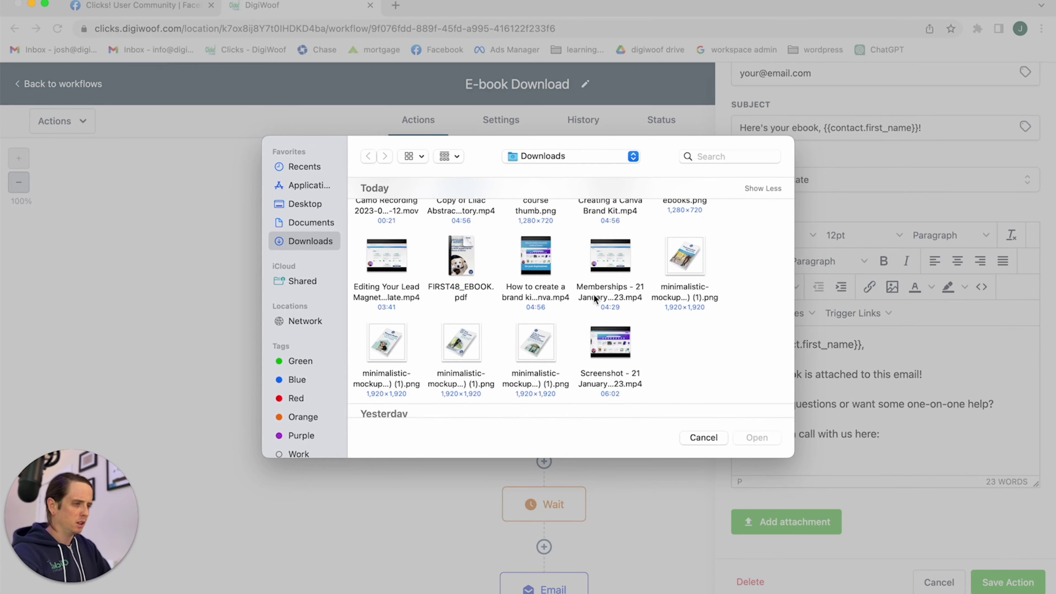
left_click(460, 246)
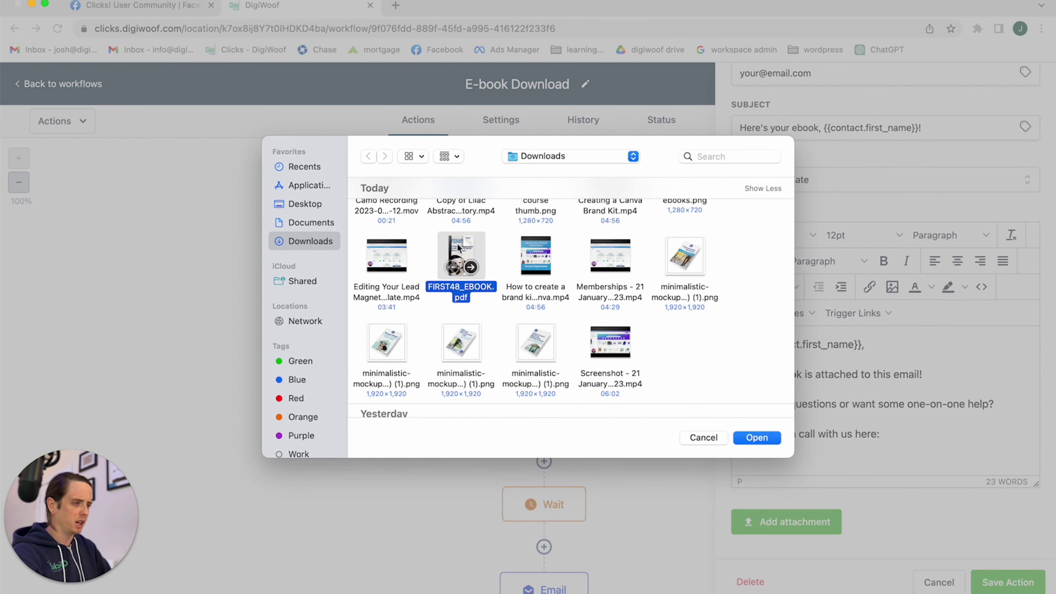
left_click(762, 437)
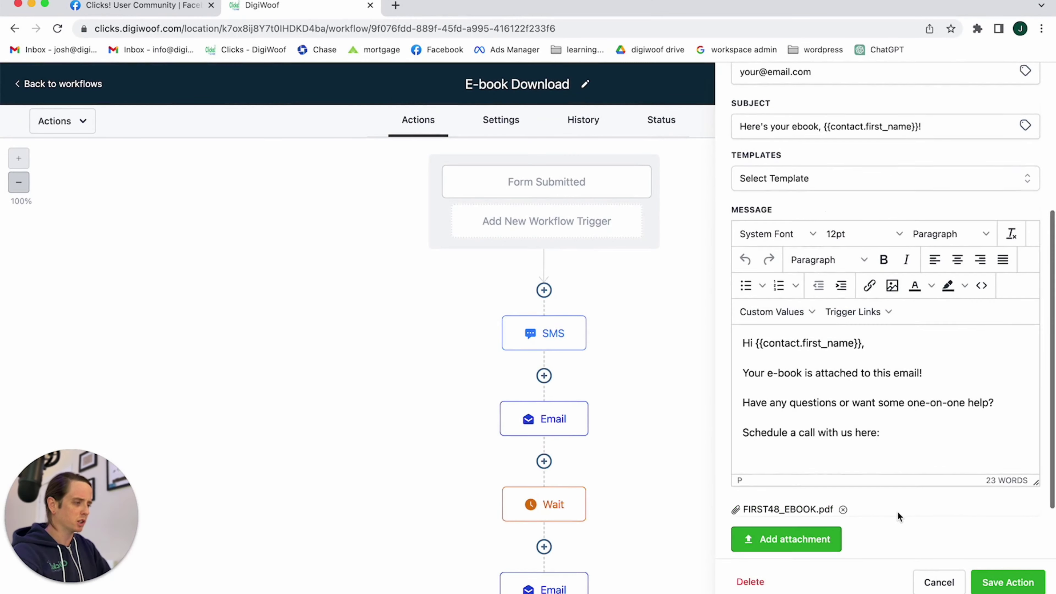
scroll(788, 487, "down", 2)
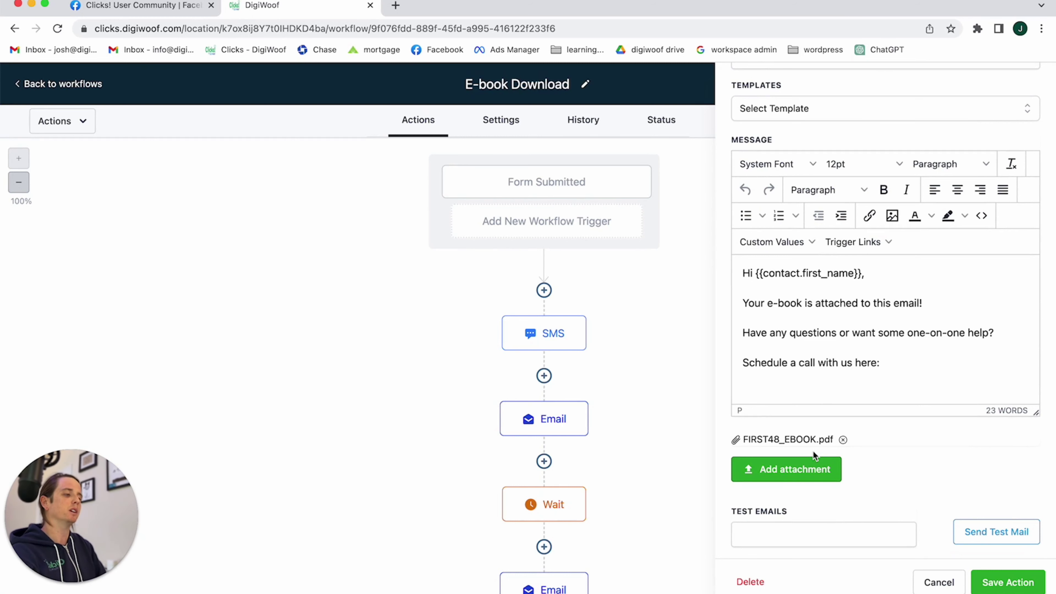
left_click(843, 440)
left_click(942, 578)
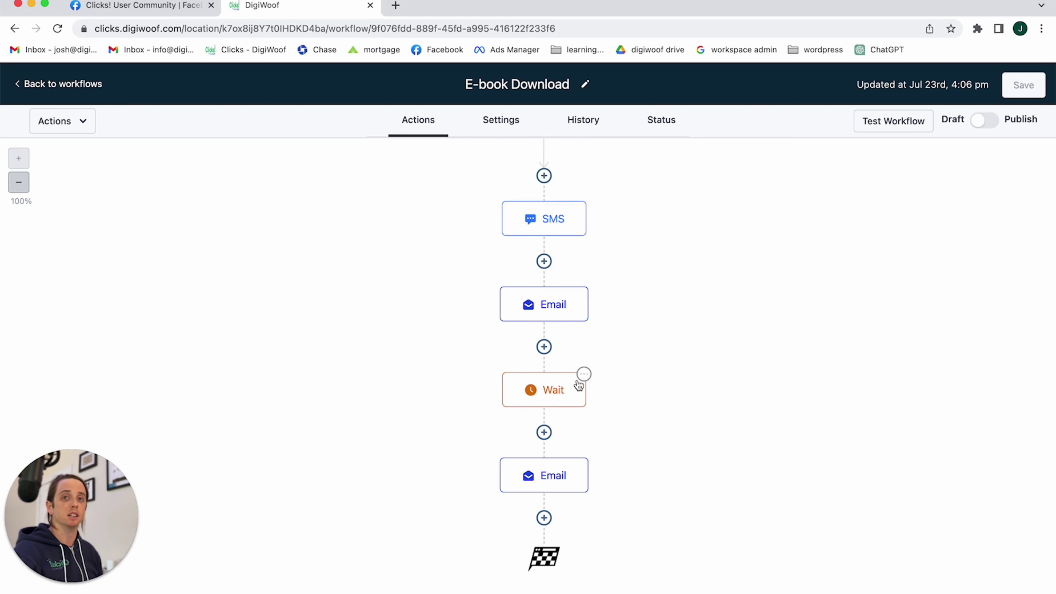
left_click(584, 374)
left_click(555, 444)
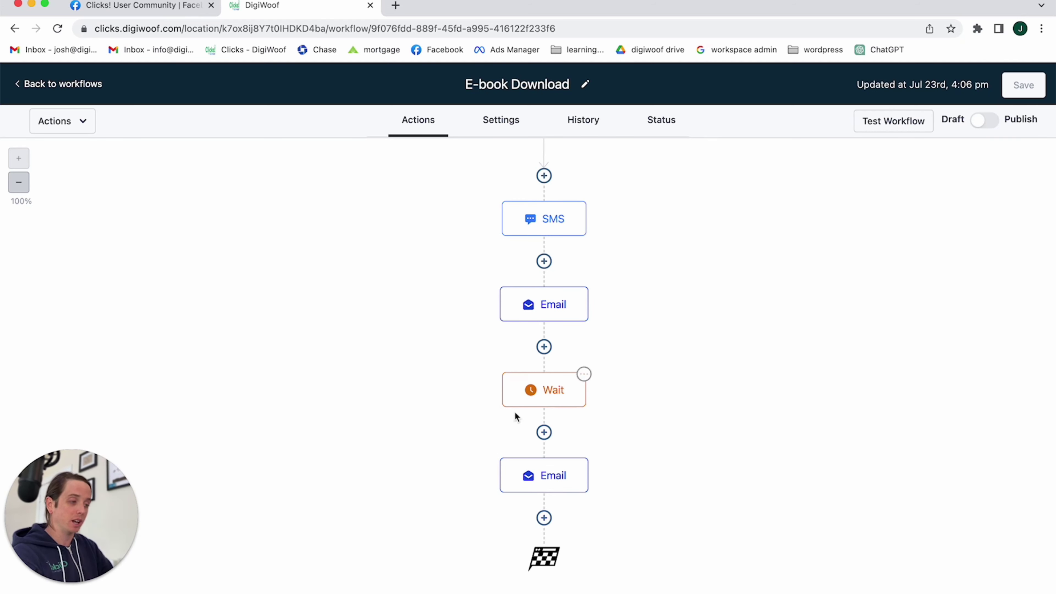
left_click(584, 375)
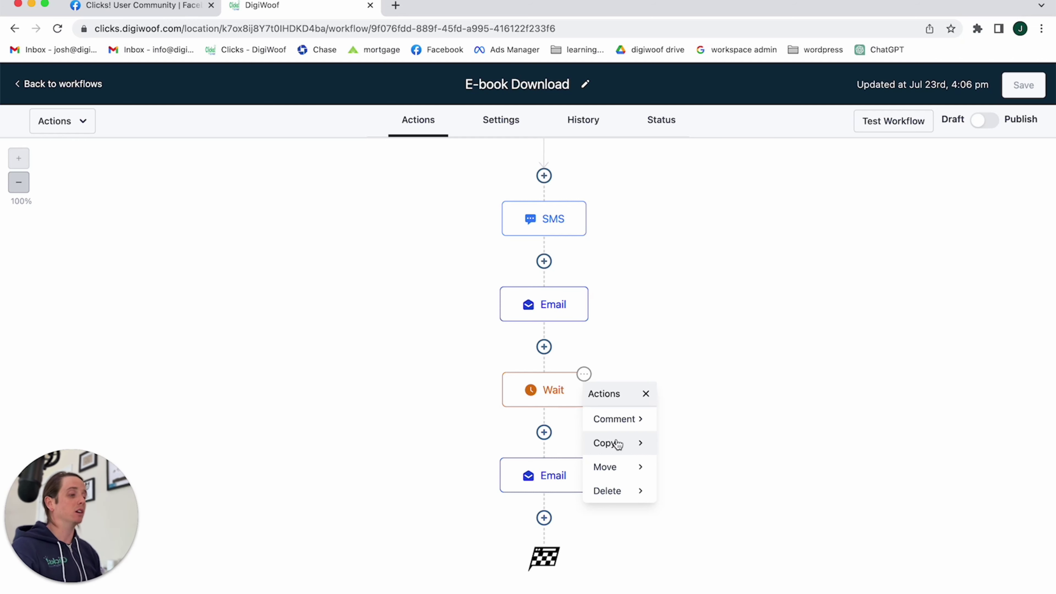
left_click(427, 561)
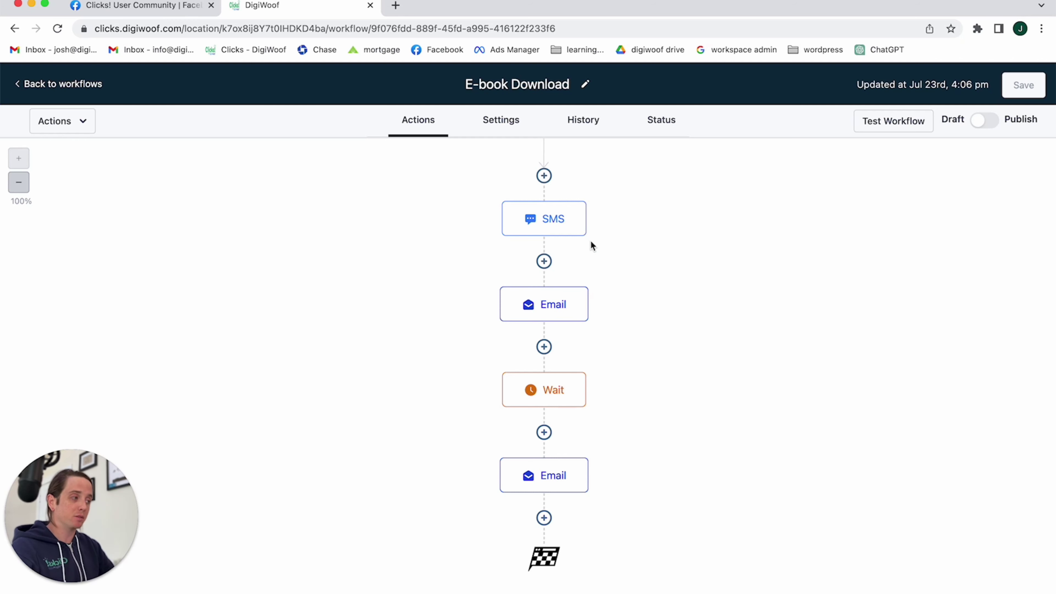